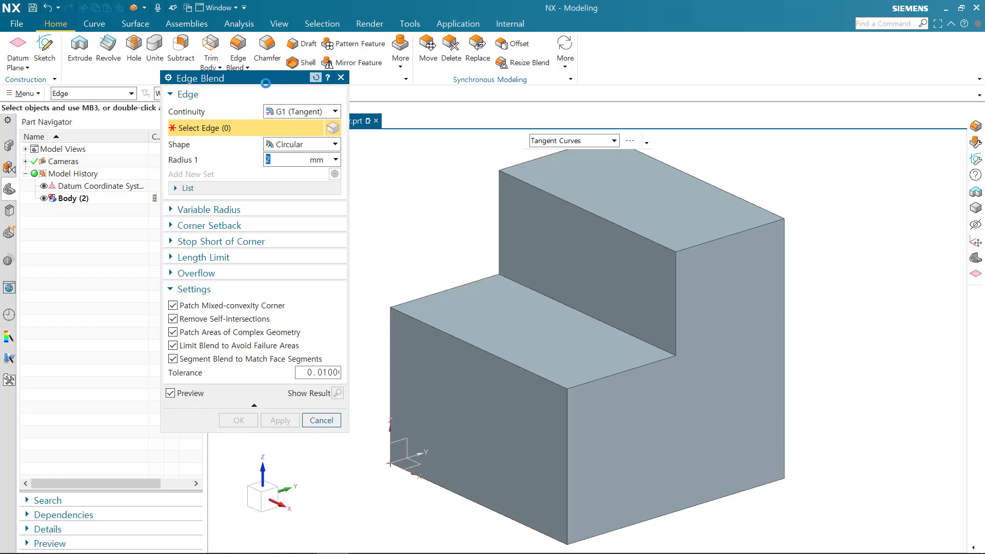
# Reset the Edge Blend settings, select the raised block's upper front edge, and set Radius 1 to 10 mm.
pyautogui.click(315, 78)
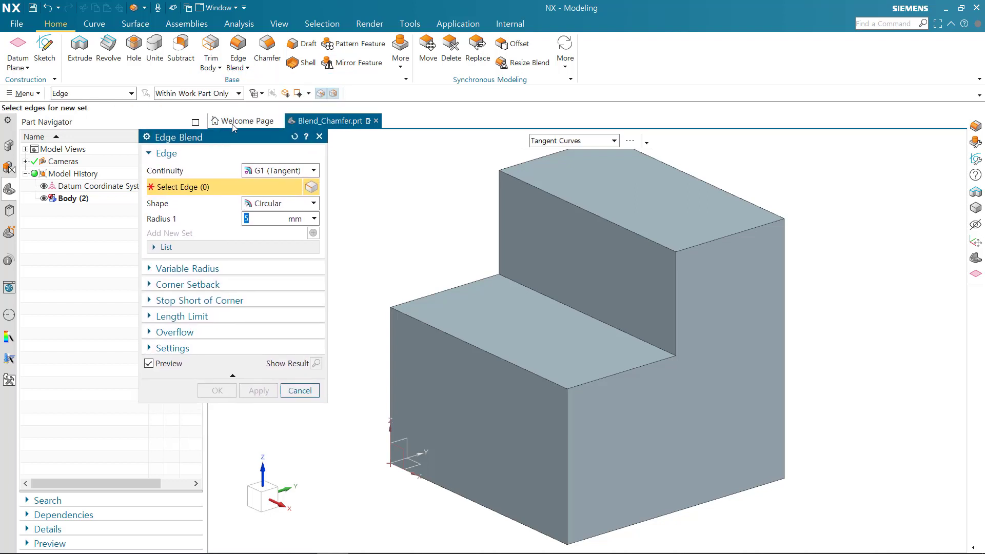
pyautogui.click(291, 139)
pyautogui.click(601, 219)
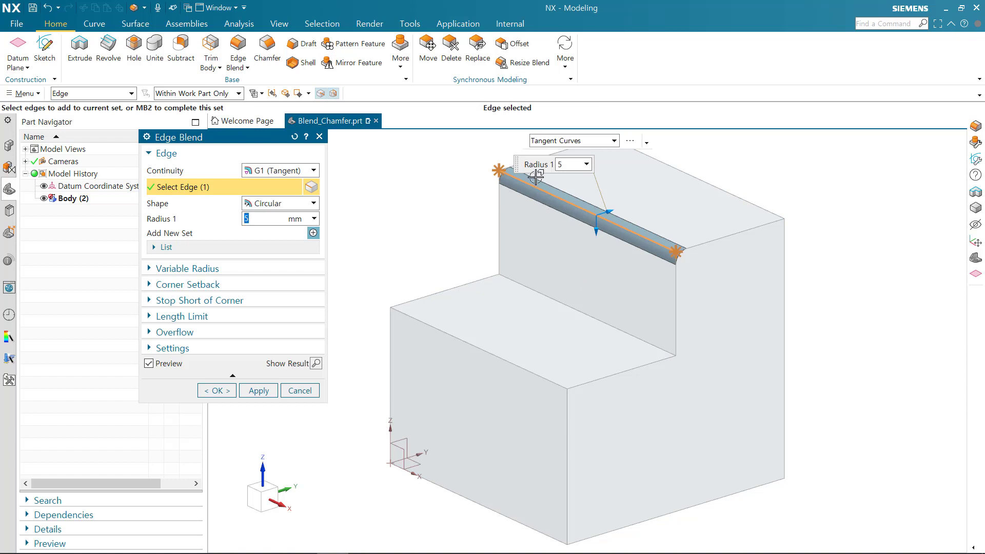
pyautogui.moveTo(539, 157); pyautogui.dragTo(757, 133)
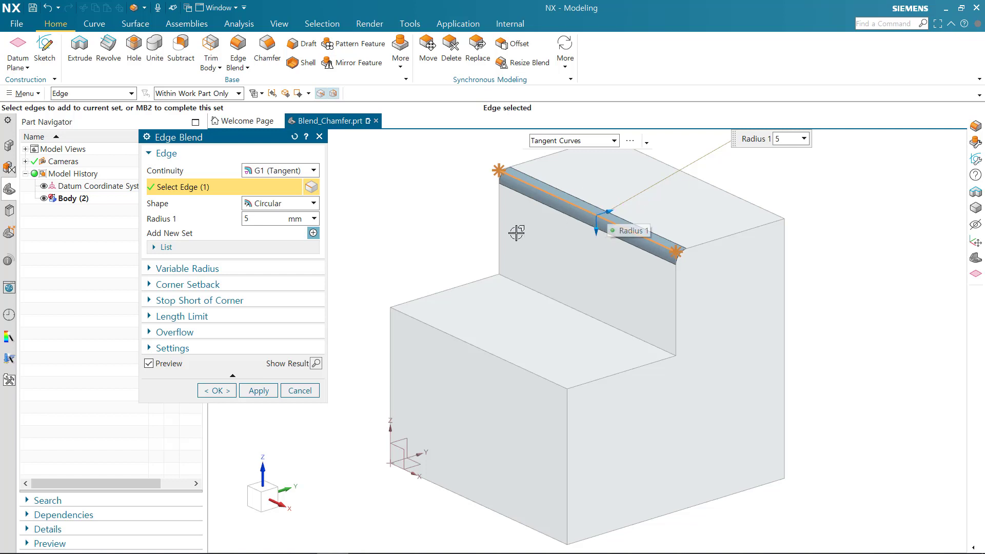
pyautogui.click(262, 219)
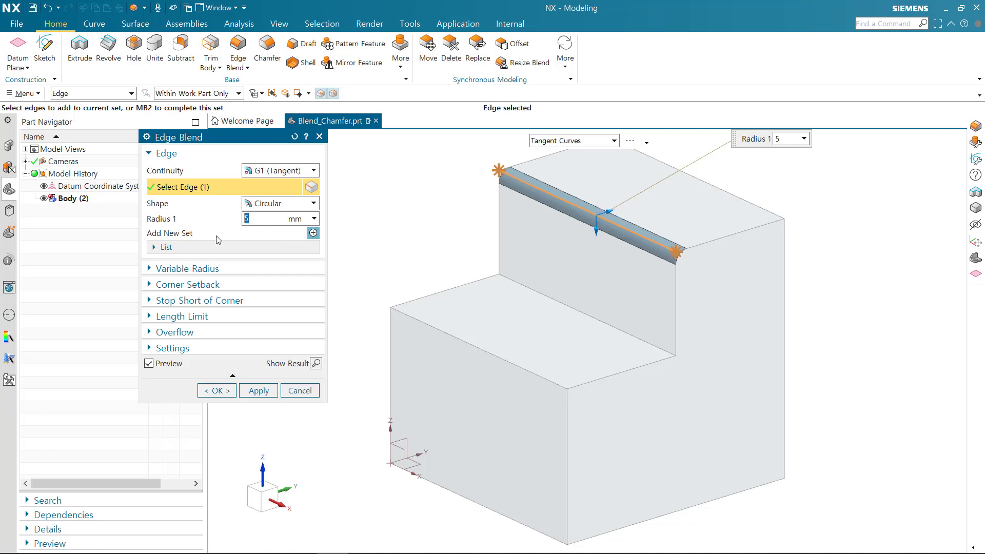
pyautogui.write('10')
pyautogui.press('Return')
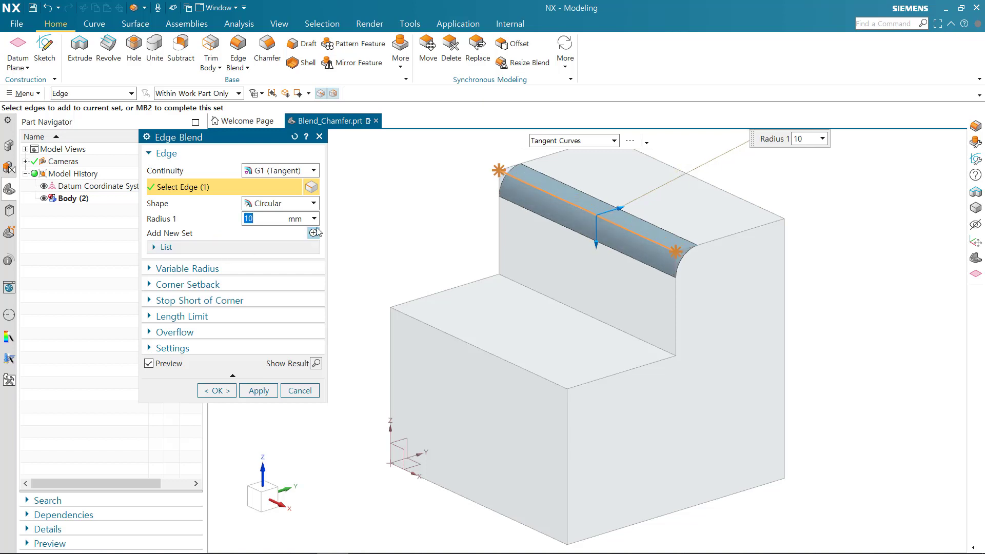
pyautogui.hotkey('ctrl', '2')
pyautogui.moveTo(815, 148)
pyautogui.mouseDown()
pyautogui.moveTo(764, 155)
pyautogui.moveTo(799, 164)
pyautogui.mouseUp()
pyautogui.press('Escape')
pyautogui.moveTo(619, 208)
pyautogui.mouseDown()
pyautogui.moveTo(643, 201)
pyautogui.moveTo(623, 214)
pyautogui.mouseUp()
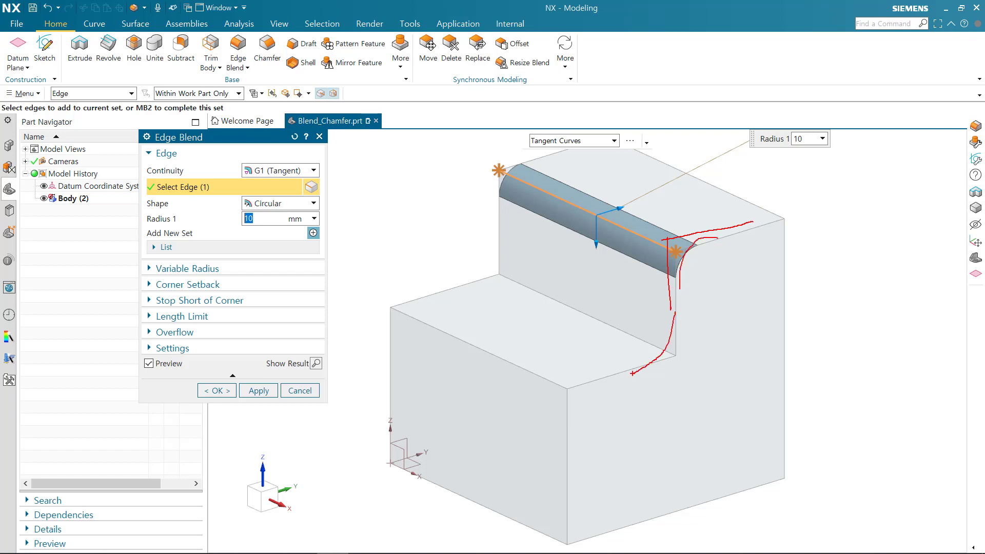
pyautogui.press('Escape')
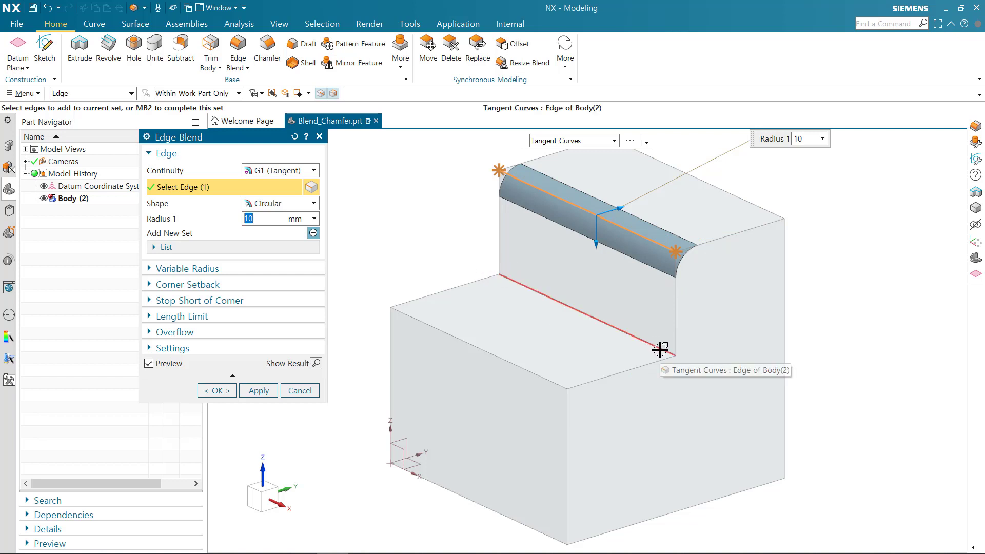
# Add the inner step edge to the 10 mm blend and apply it, and blend both front vertical edges with 10 mm radius.
pyautogui.click(624, 331)
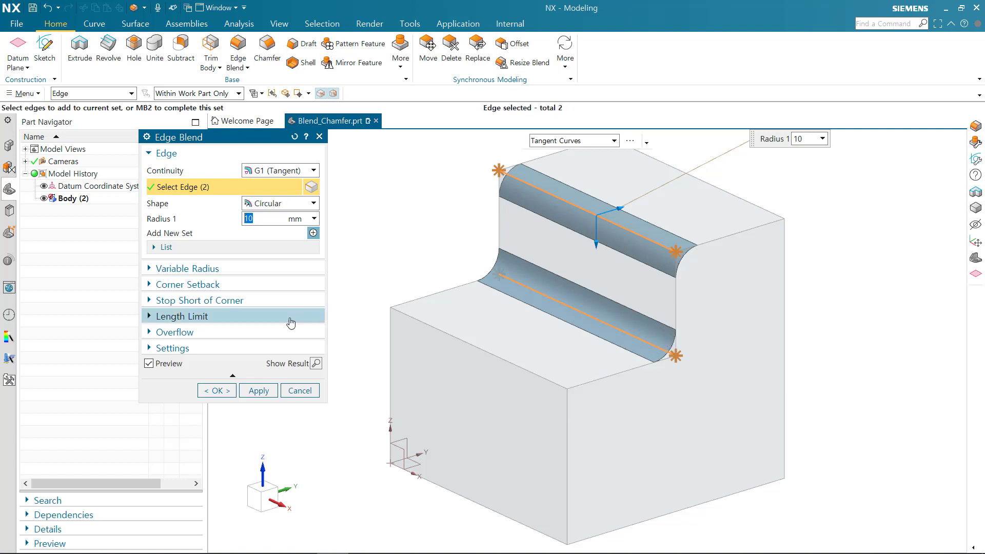
pyautogui.click(269, 391)
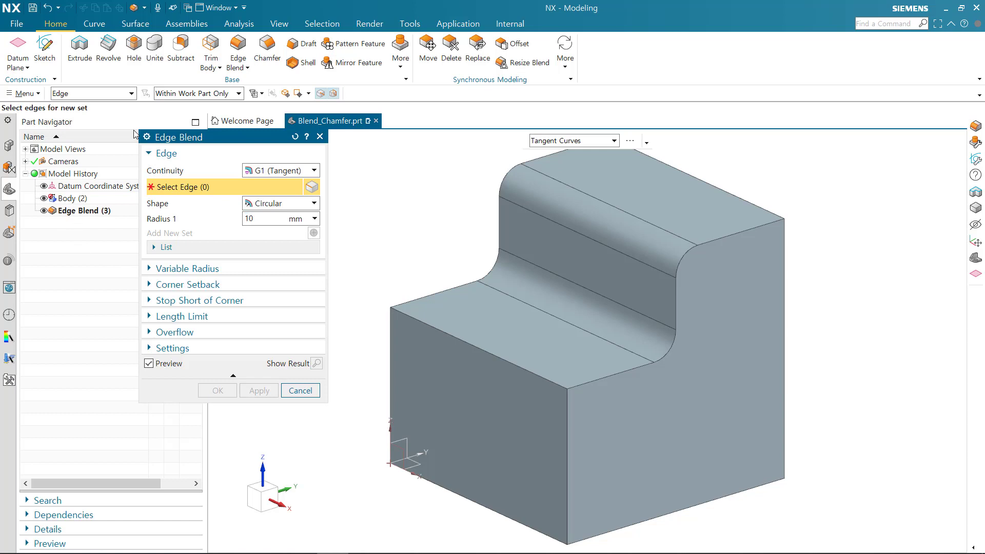
pyautogui.click(568, 429)
pyautogui.click(392, 363)
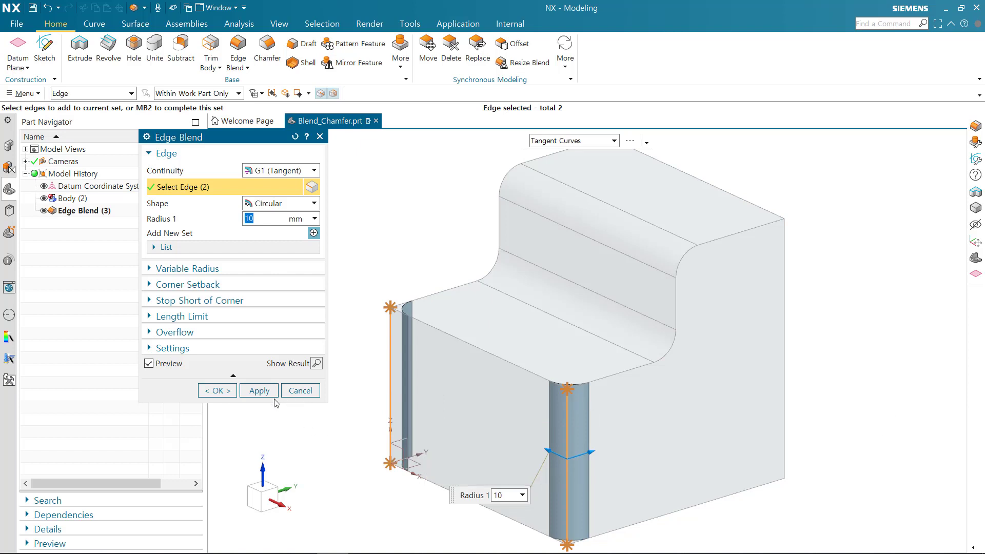
pyautogui.click(261, 392)
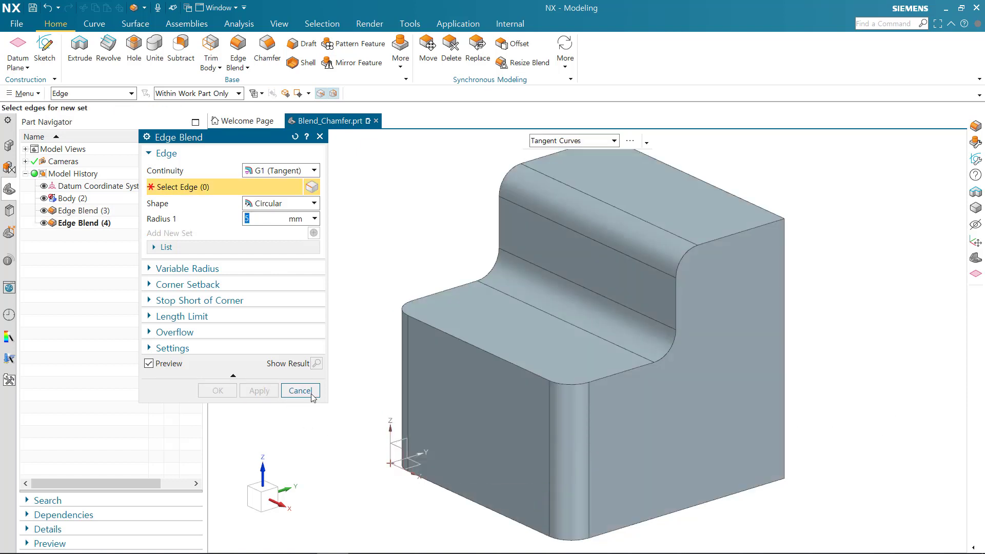
pyautogui.moveTo(754, 228)
pyautogui.mouseDown()
pyautogui.moveTo(378, 298)
pyautogui.moveTo(482, 204)
pyautogui.moveTo(593, 137)
pyautogui.mouseUp()
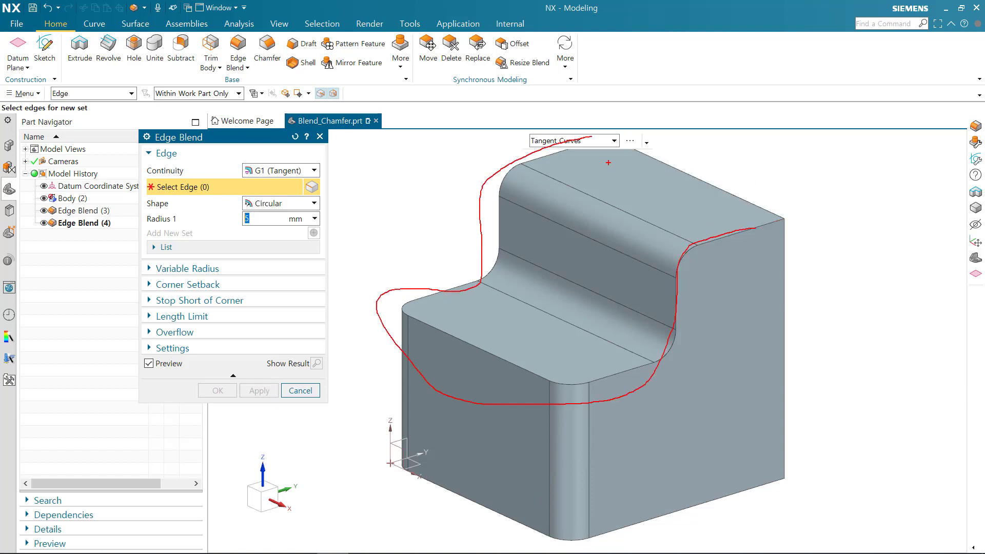
pyautogui.moveTo(534, 124); pyautogui.dragTo(593, 155)
pyautogui.press('Escape')
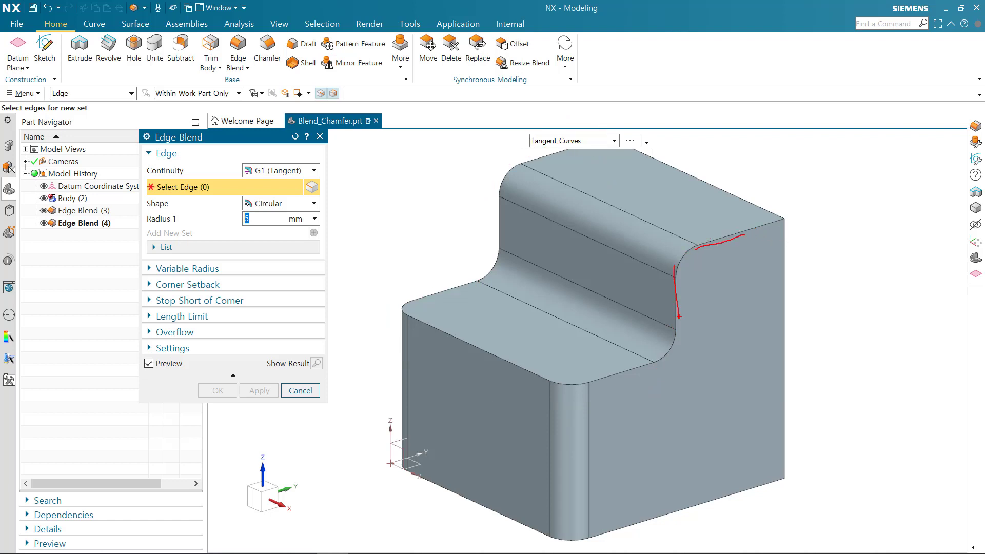
pyautogui.moveTo(694, 248); pyautogui.dragTo(675, 280)
pyautogui.press('Escape')
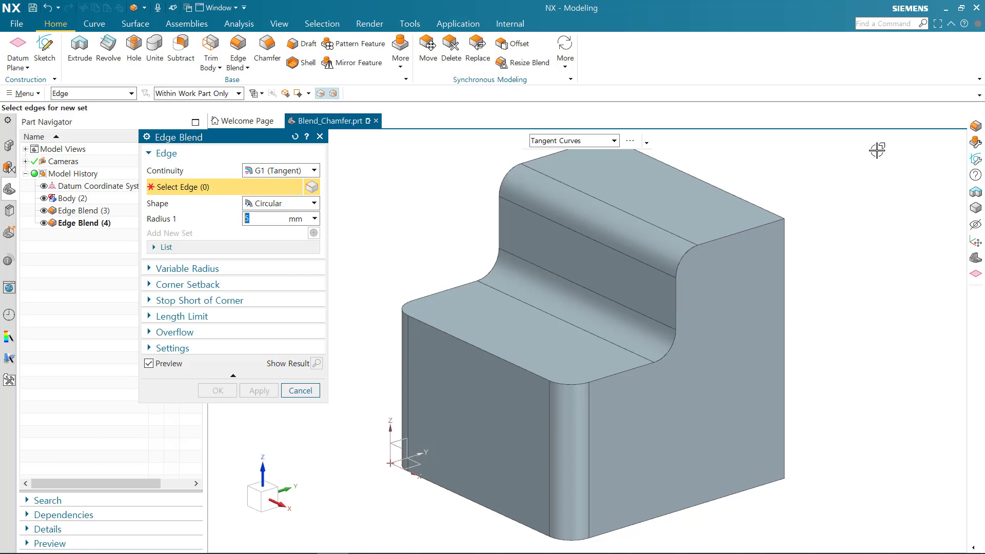
# Blend the tangent edge chain around the stepped top outline with a 5 mm radius.
pyautogui.click(759, 228)
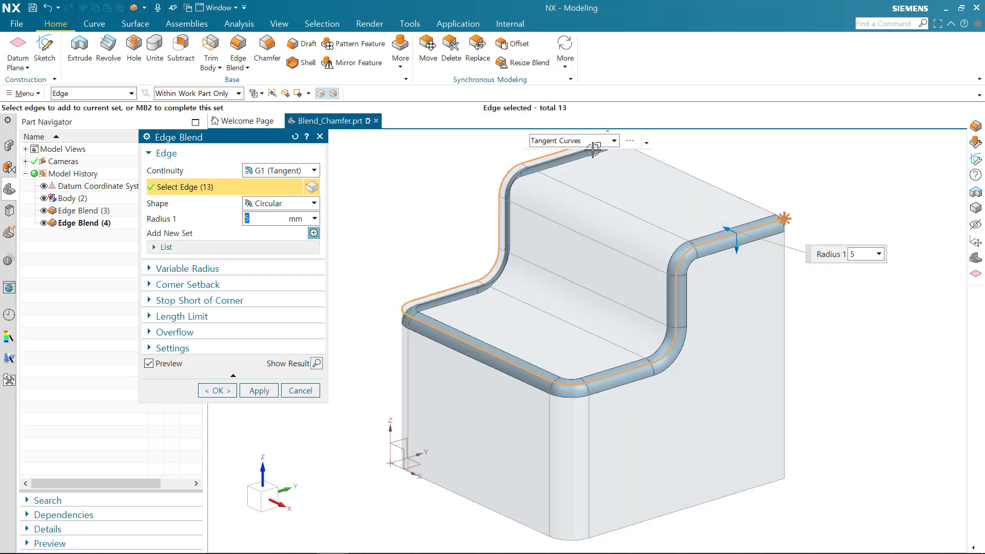
pyautogui.click(226, 392)
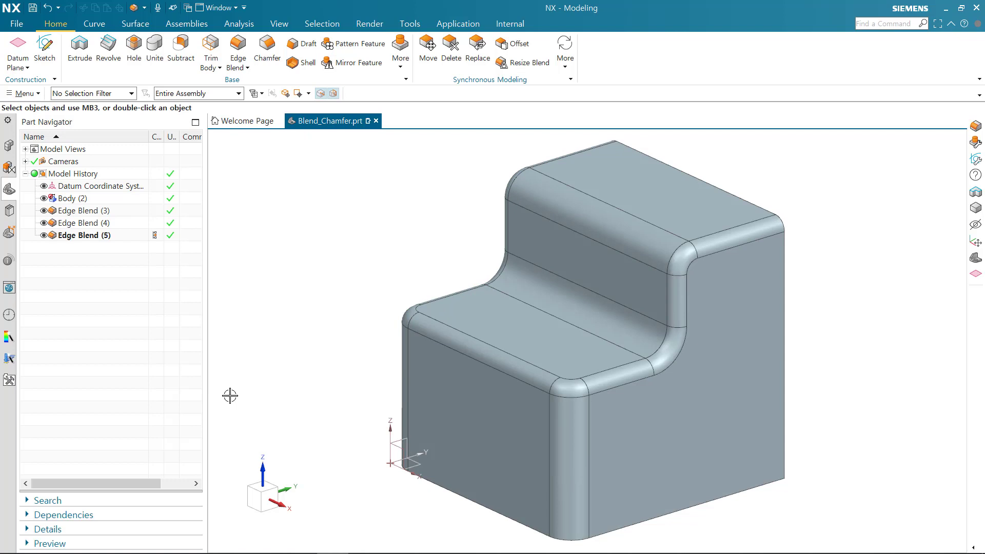
# Delete all three edge blend features from the model history.
pyautogui.click(98, 223)
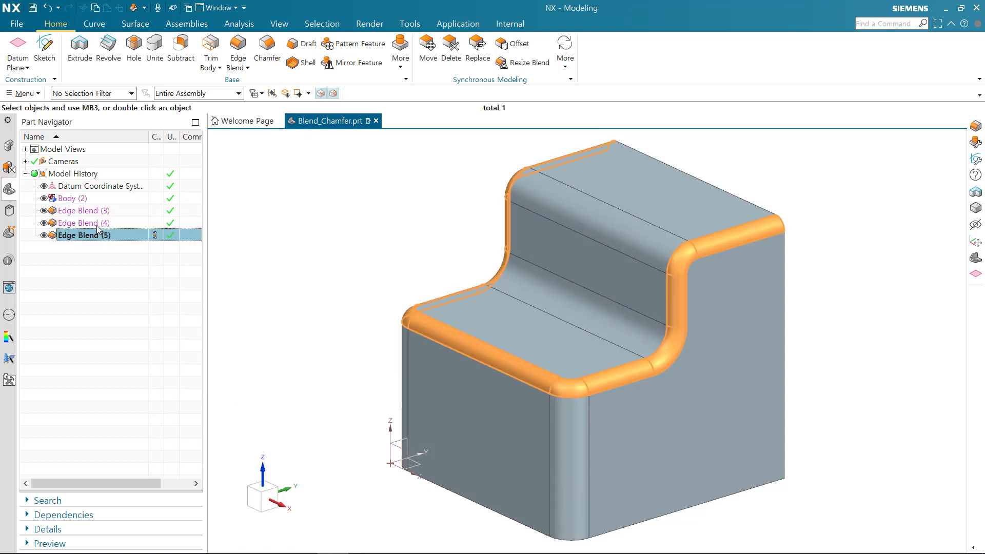
pyautogui.click(95, 235)
pyautogui.click(98, 248)
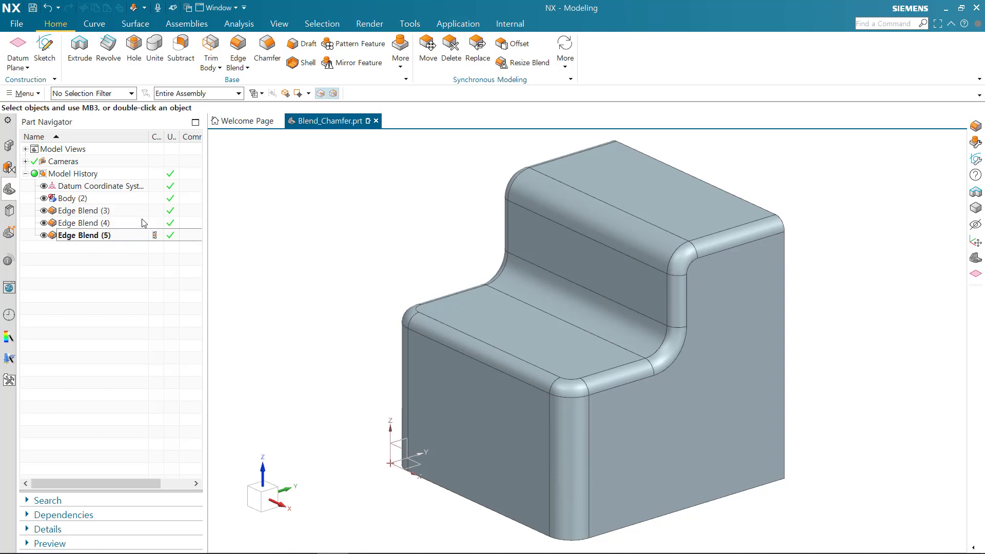
pyautogui.click(95, 212)
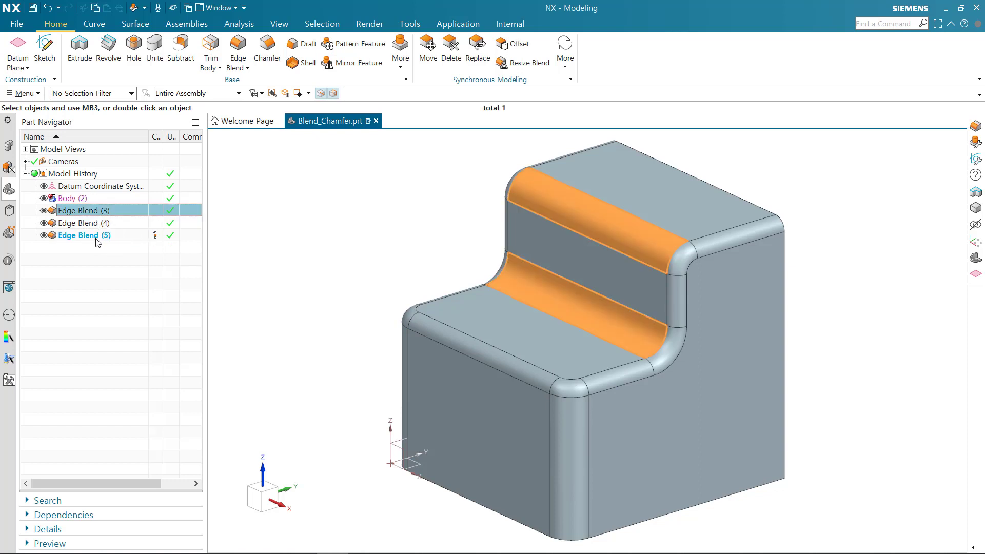
pyautogui.keyDown('shift'); pyautogui.click(105, 237); pyautogui.keyUp('shift')
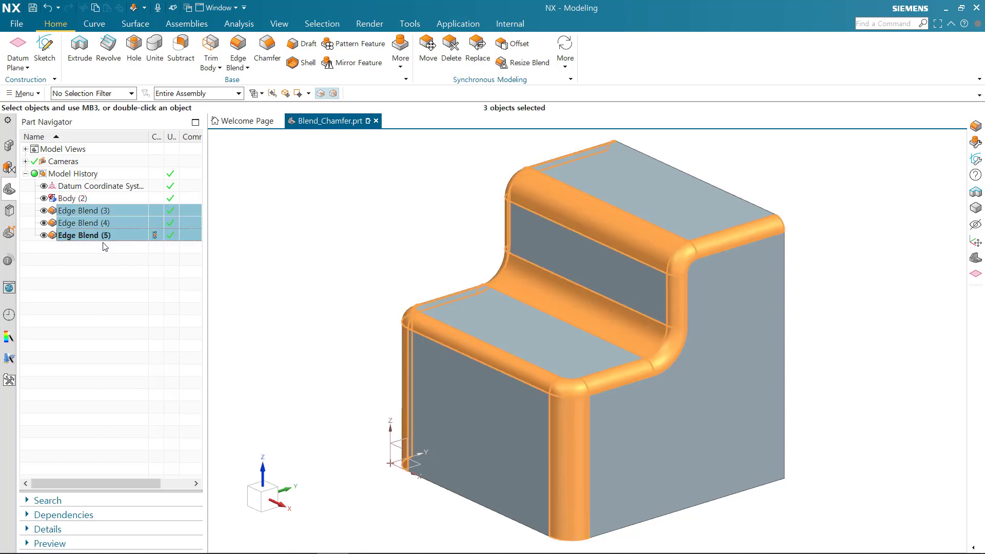
pyautogui.press('Delete')
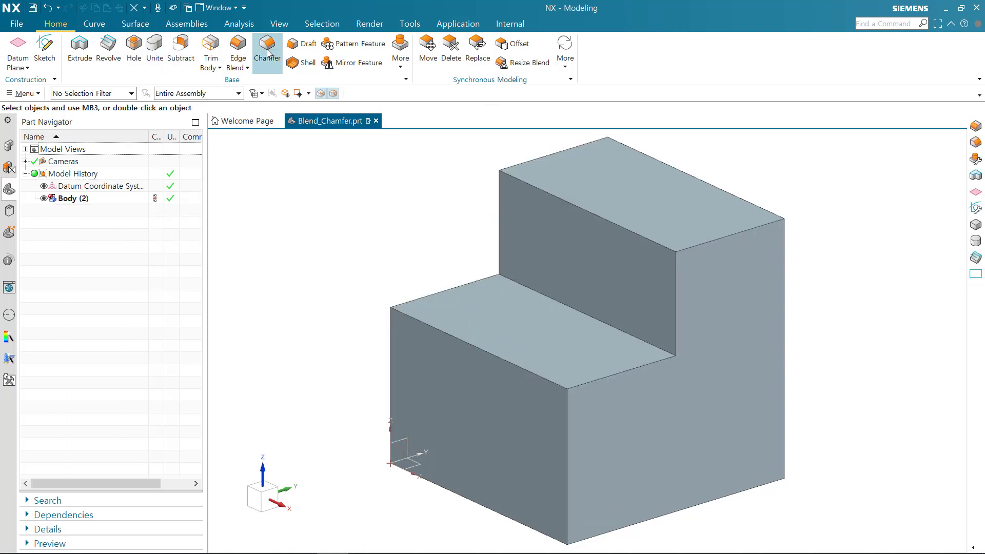
# Start a 5 mm Edge Blend on the raised block's upper front edge and the inner step edge.
pyautogui.click(240, 54)
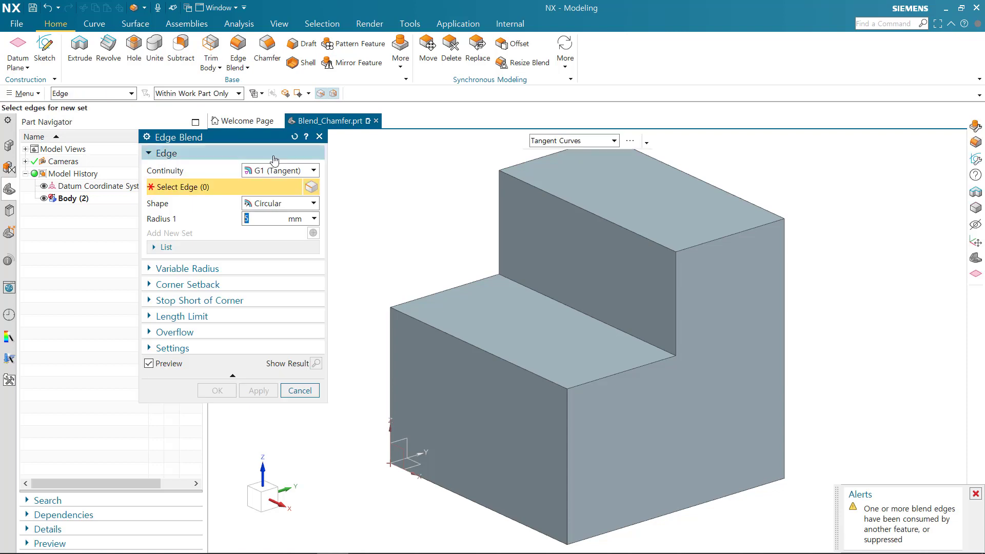
pyautogui.click(621, 228)
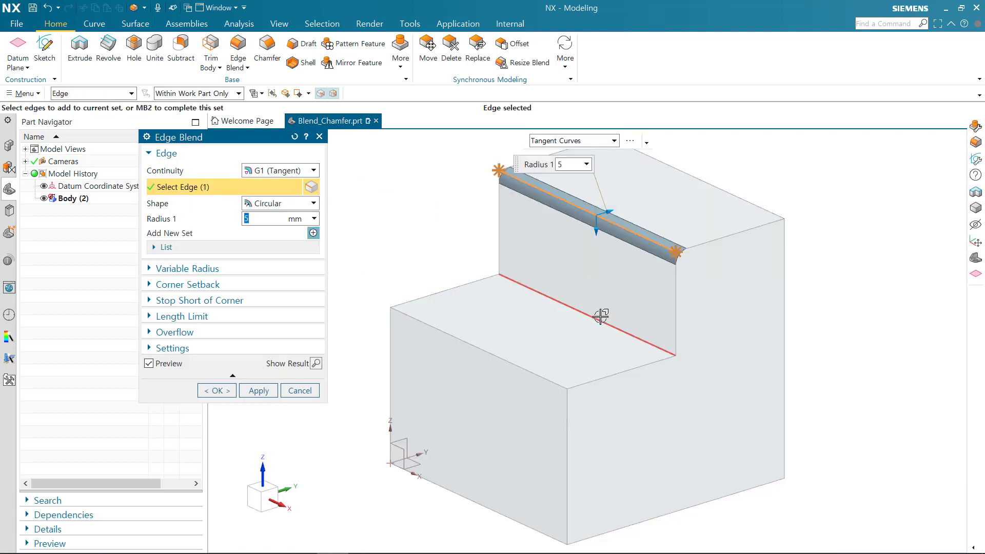
pyautogui.click(597, 317)
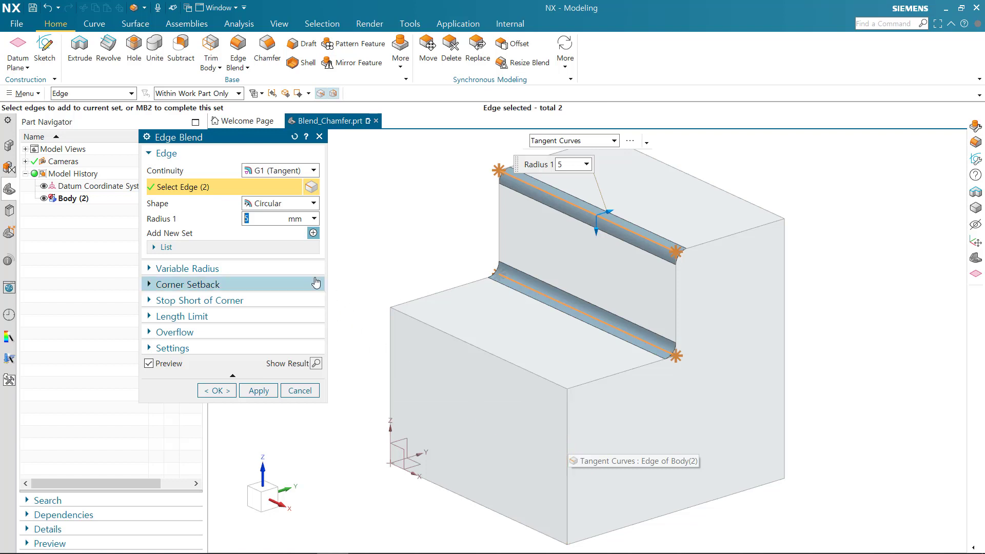
# Add a second edge set to the blend with a 10 mm radius on the two front vertical edges.
pyautogui.click(313, 234)
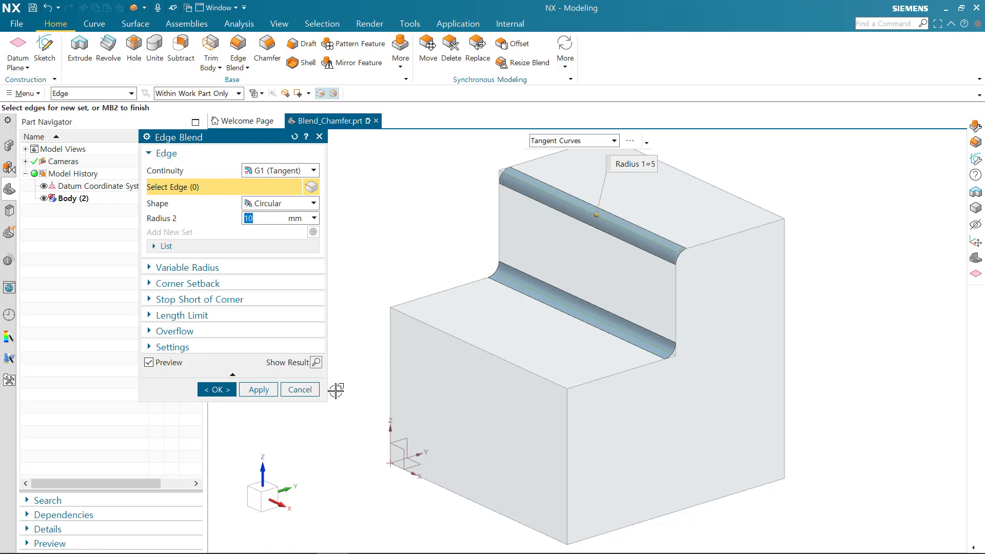
pyautogui.click(390, 366)
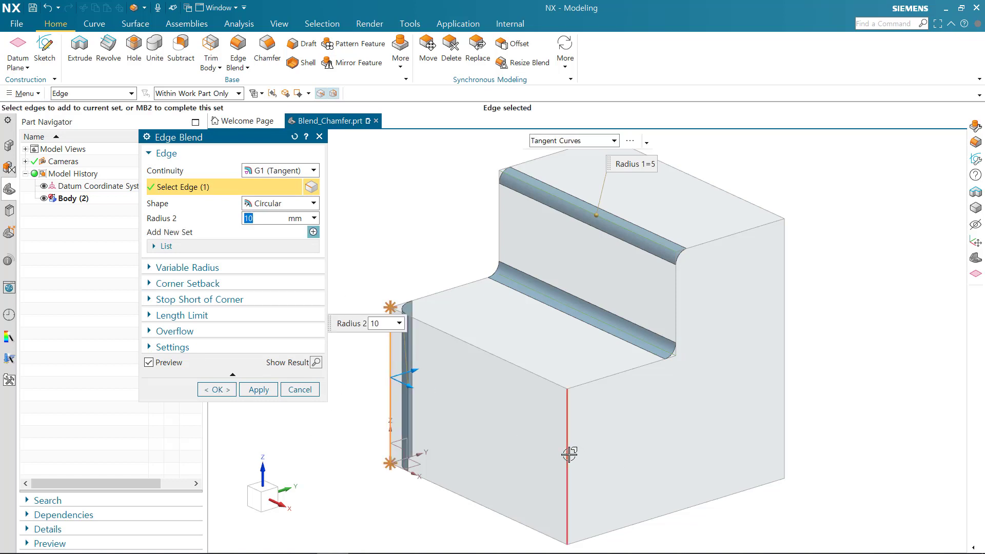
pyautogui.click(568, 456)
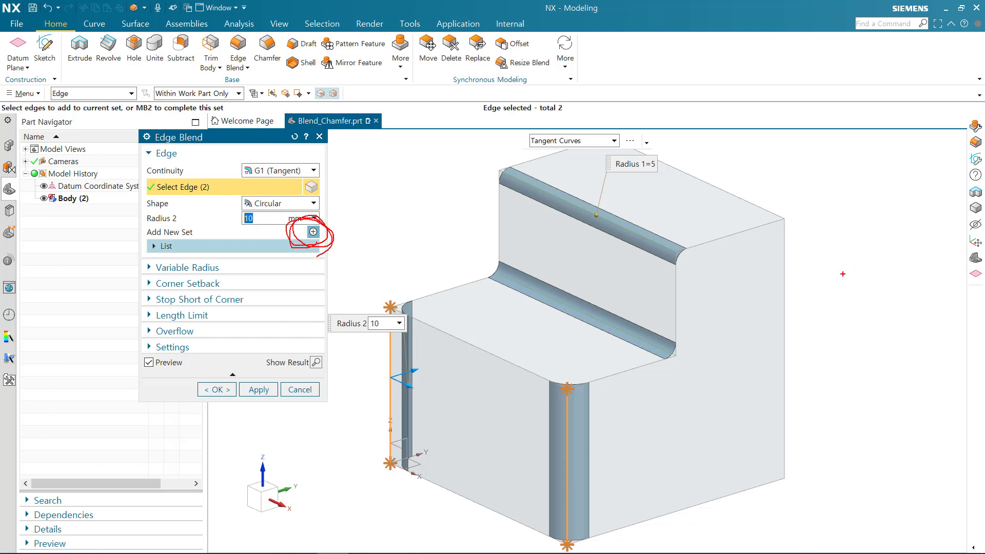
pyautogui.press('Escape')
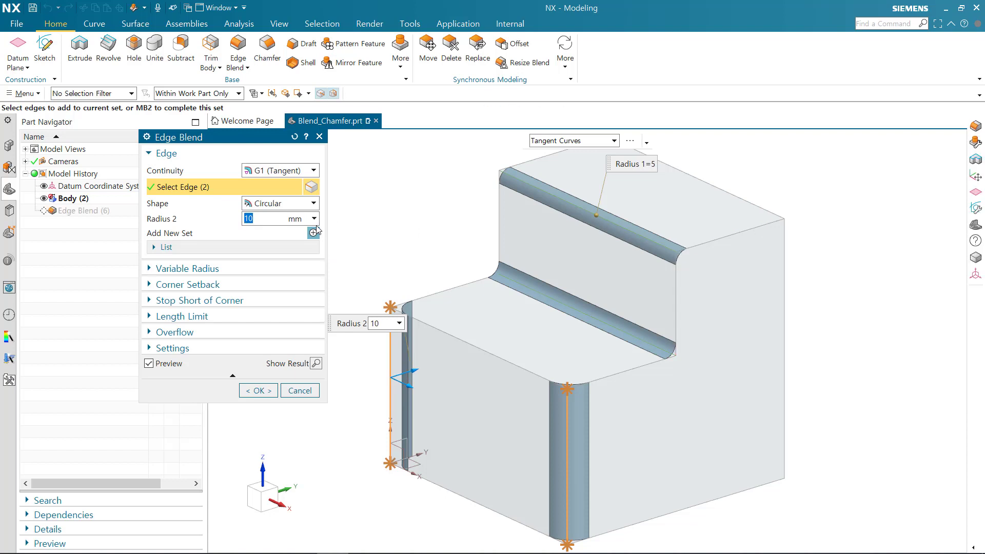
# Add a third edge set with a 15 mm radius on the rear bottom and rear top edges, and finish the blend.
pyautogui.click(313, 233)
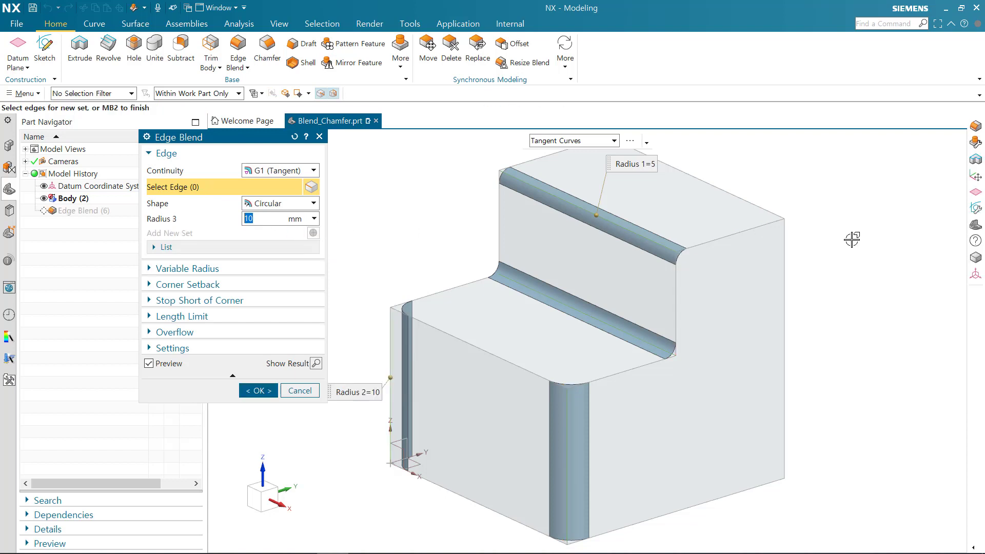
pyautogui.write('5')
pyautogui.moveTo(315, 80); pyautogui.dragTo(334, 76)
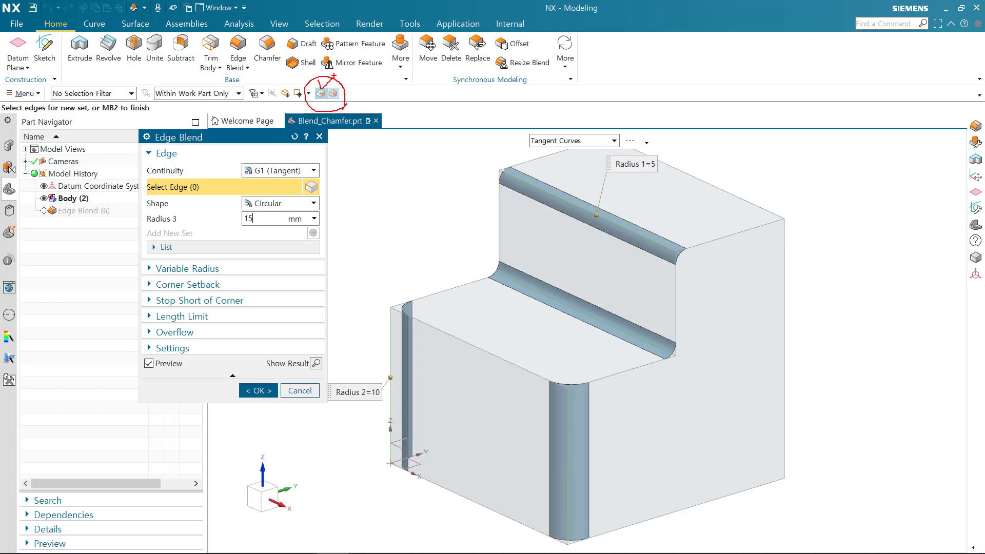
pyautogui.press('Escape')
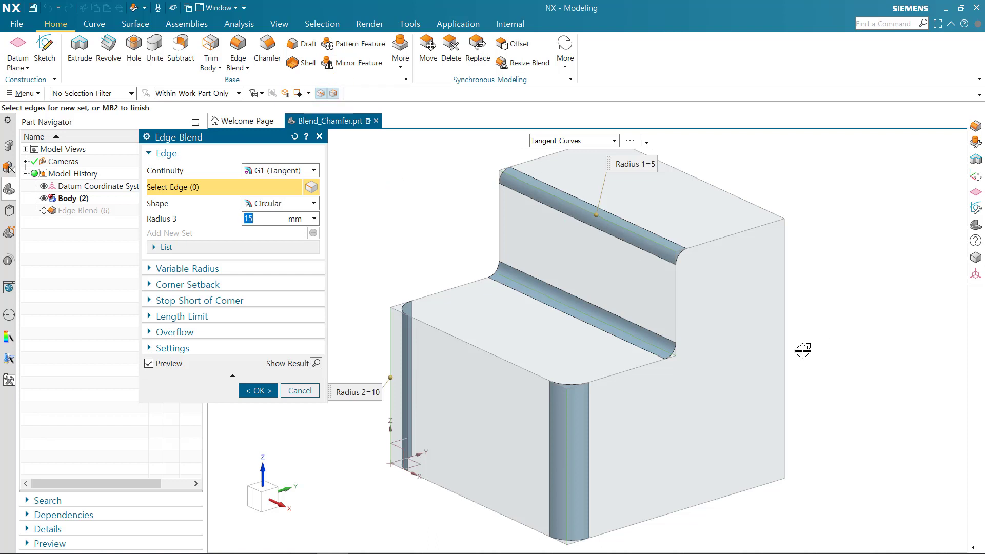
pyautogui.click(738, 456)
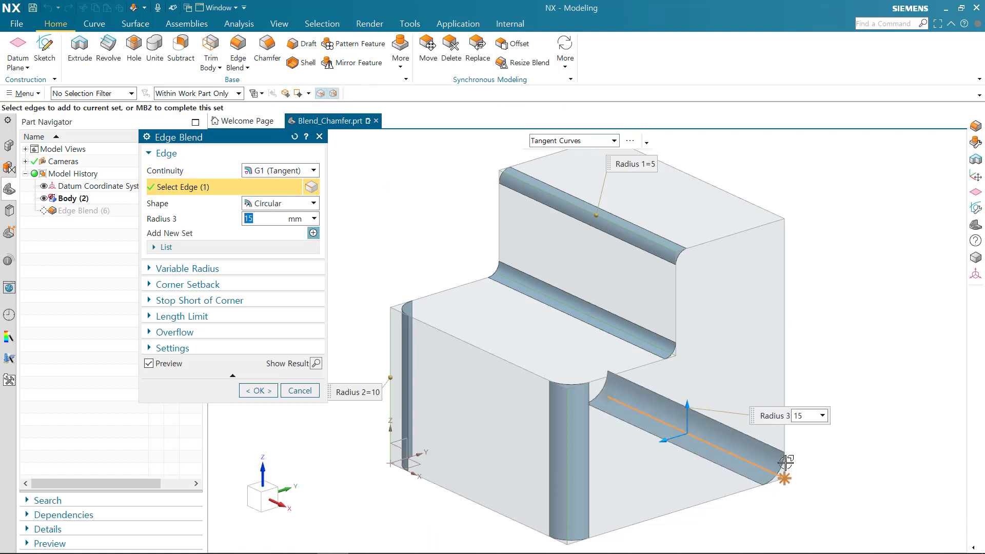
pyautogui.click(726, 204)
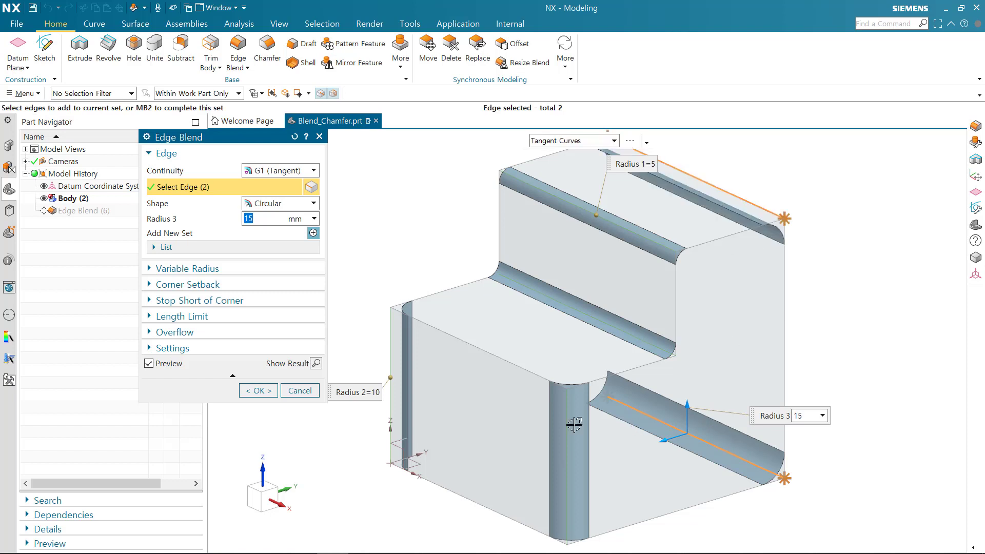
pyautogui.click(259, 391)
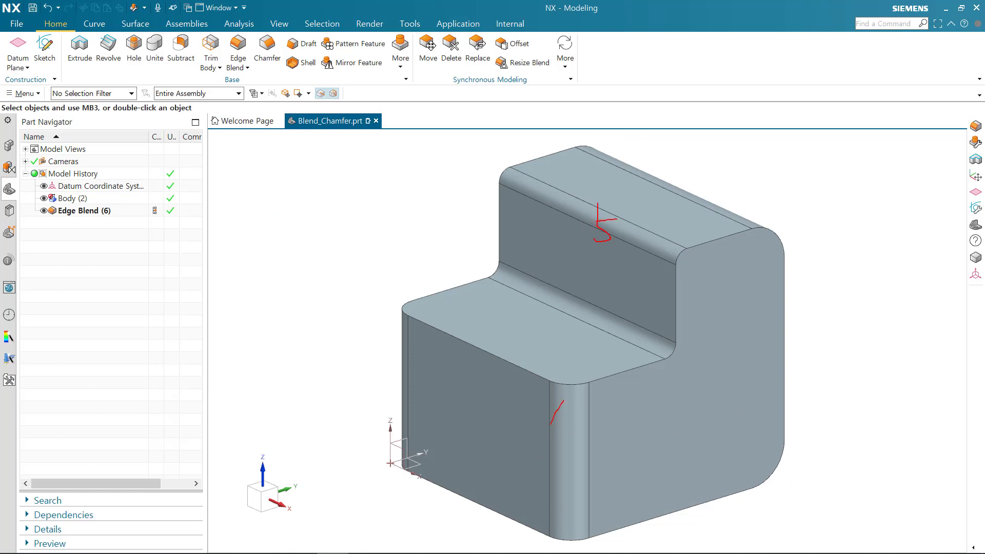
pyautogui.moveTo(550, 424); pyautogui.dragTo(547, 435)
pyautogui.moveTo(574, 421)
pyautogui.mouseDown()
pyautogui.moveTo(590, 422)
pyautogui.moveTo(563, 428)
pyautogui.mouseUp()
pyautogui.press('Escape')
# Edit the edge blend: deselect the rear top edge from the 15 mm set, and remove that set from the blend.
pyautogui.doubleClick(103, 212)
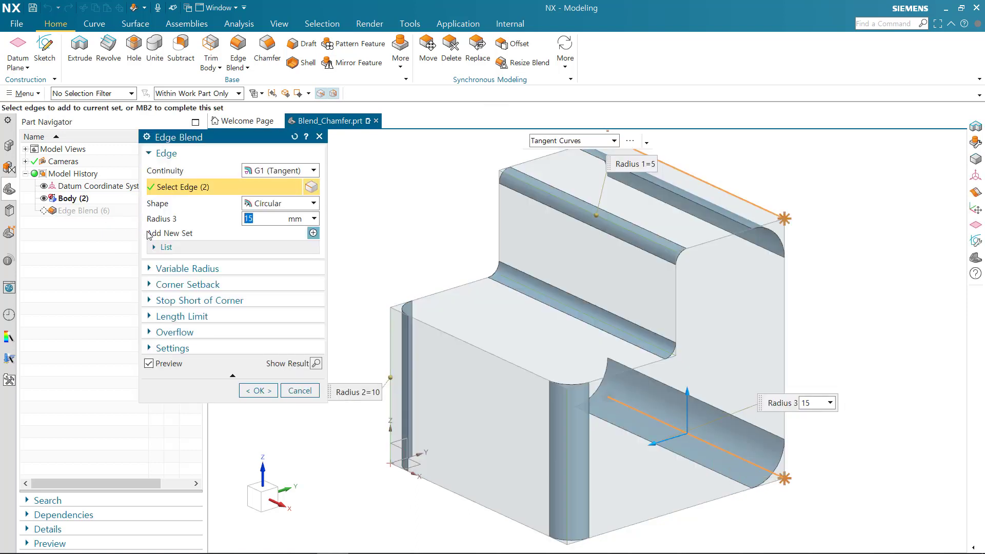
pyautogui.click(174, 247)
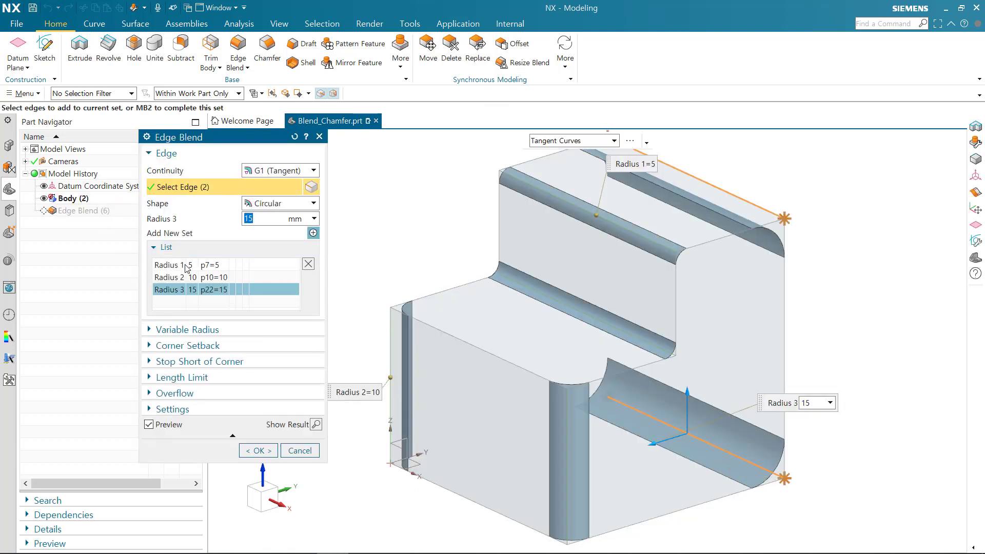
pyautogui.click(186, 266)
pyautogui.click(187, 277)
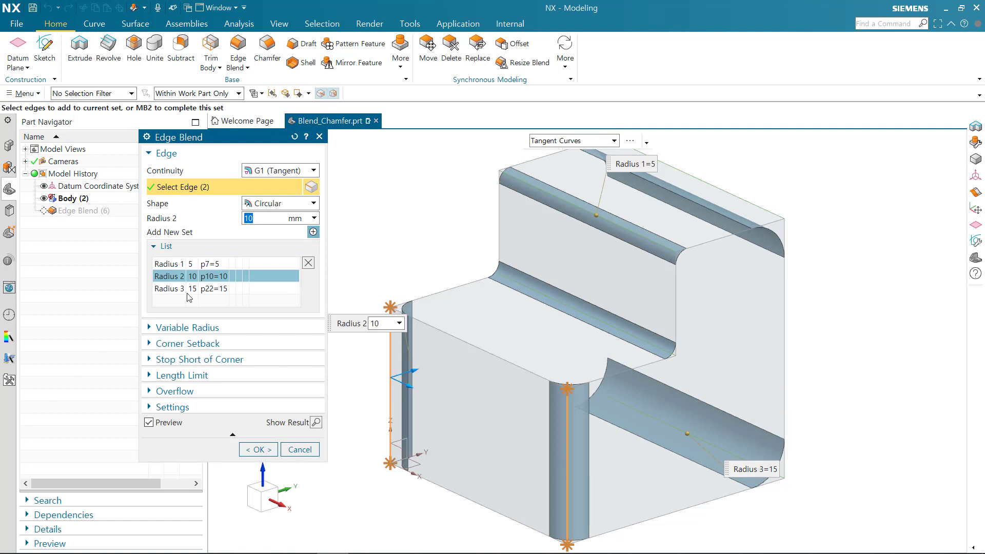
pyautogui.click(189, 290)
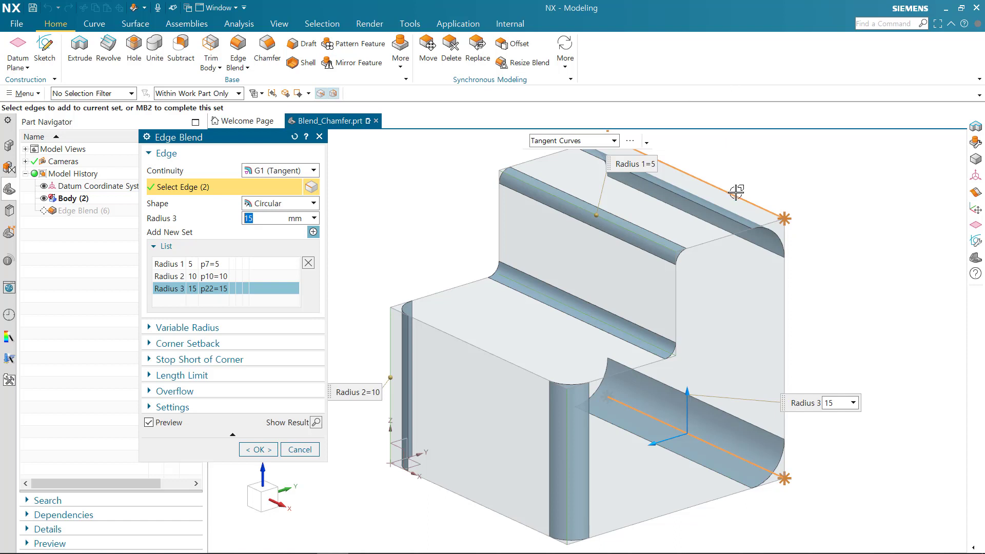
pyautogui.keyDown('shift'); pyautogui.click(702, 174); pyautogui.keyUp('shift')
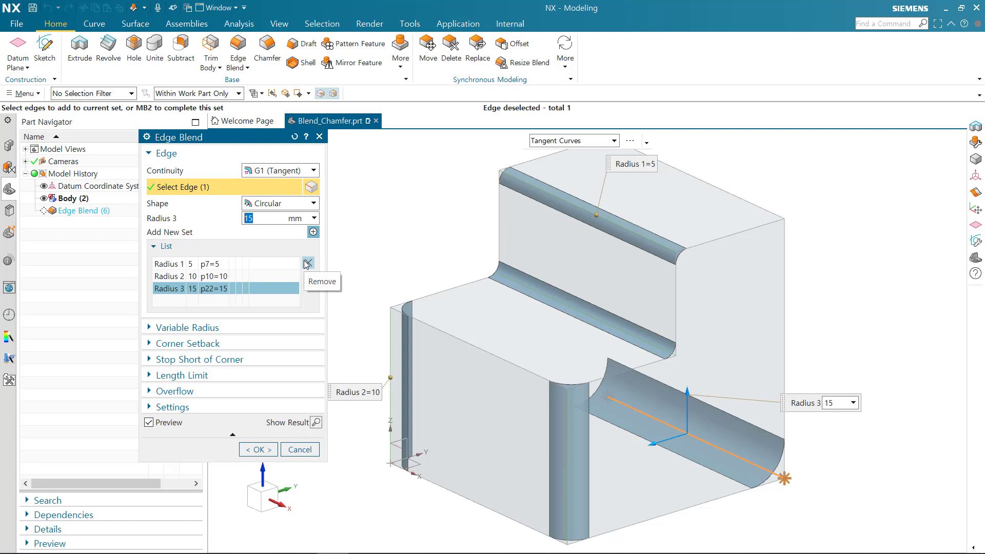
pyautogui.click(307, 264)
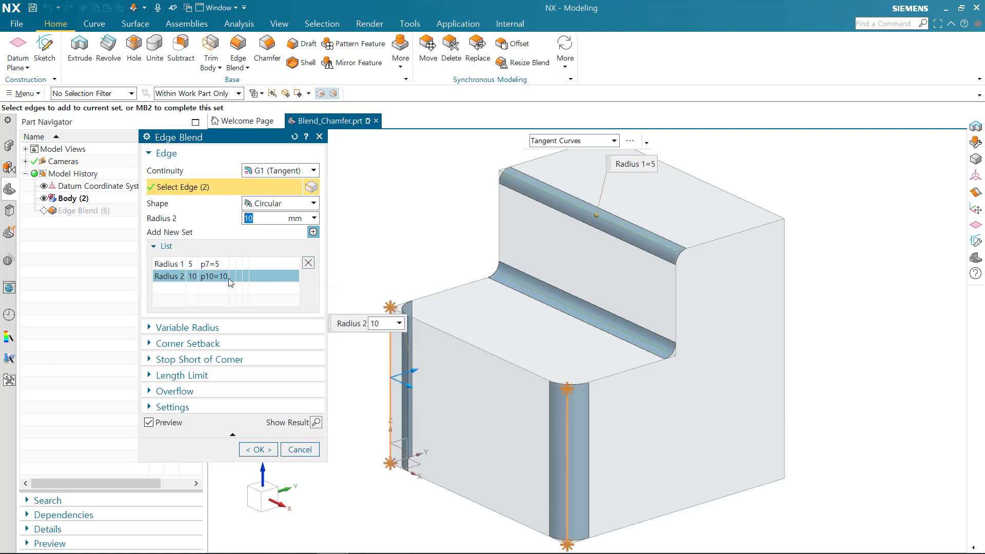
# Set the radius of the blend's second edge set to 15 mm and finish editing the blend.
pyautogui.write('15')
pyautogui.press('Return')
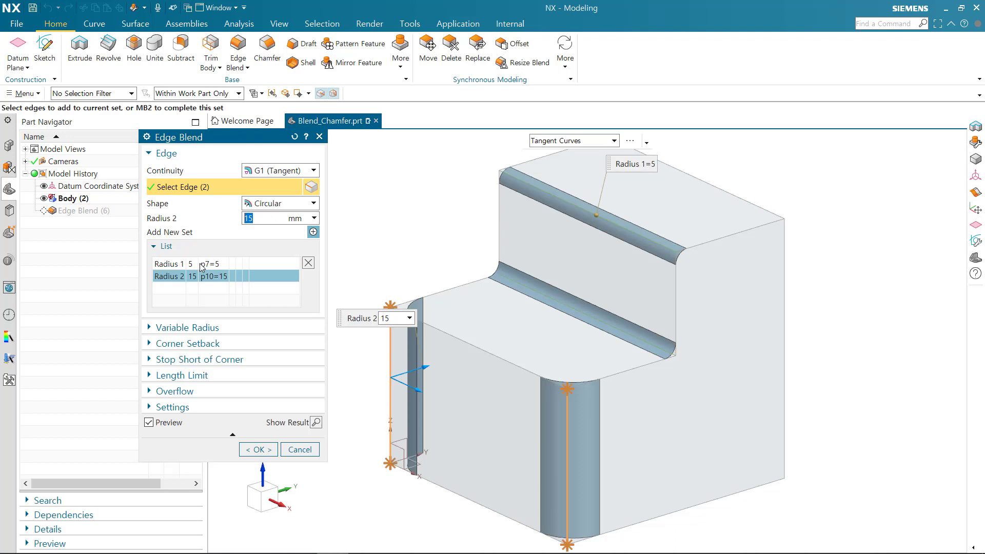
pyautogui.click(259, 450)
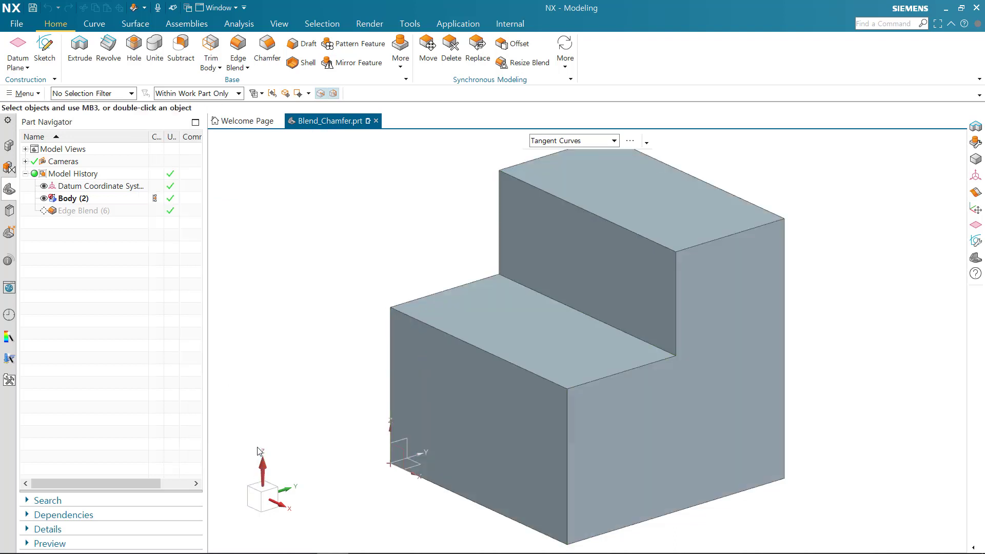
# Delete the edge blend feature from the model history.
pyautogui.click(88, 210)
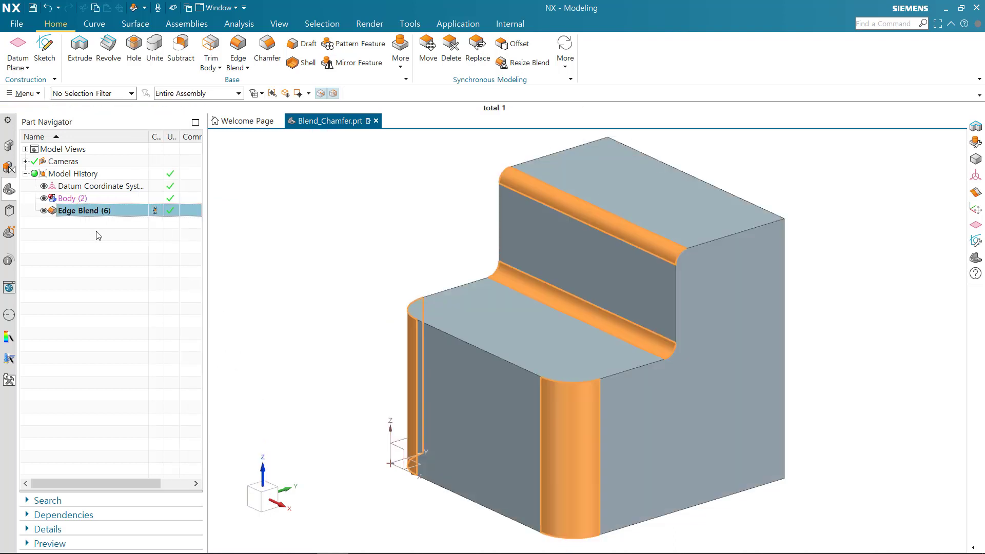
pyautogui.press('Delete')
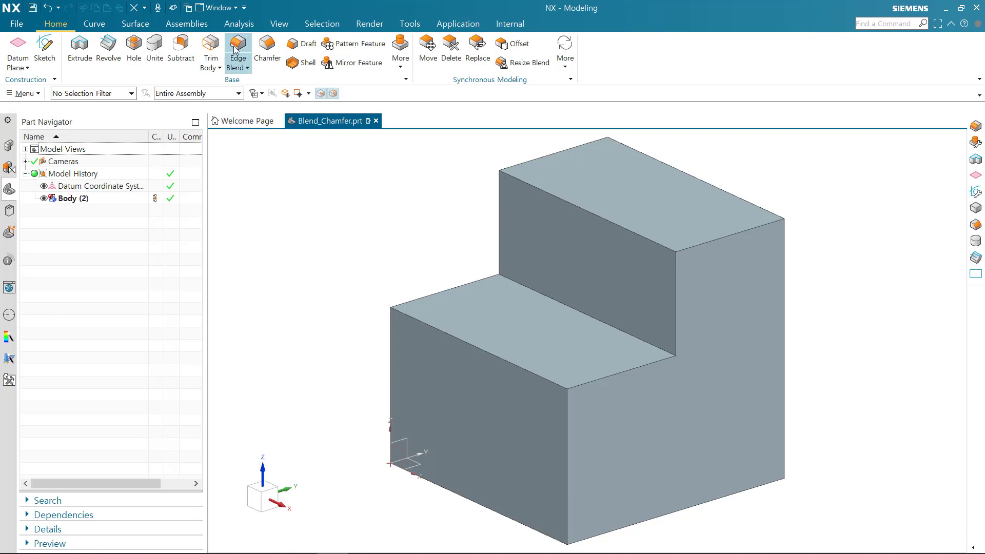
# Apply a 5 mm Edge Blend to the step profile's two edges on one side face, and a separate 5 mm blend to the inner step edge.
pyautogui.click(237, 47)
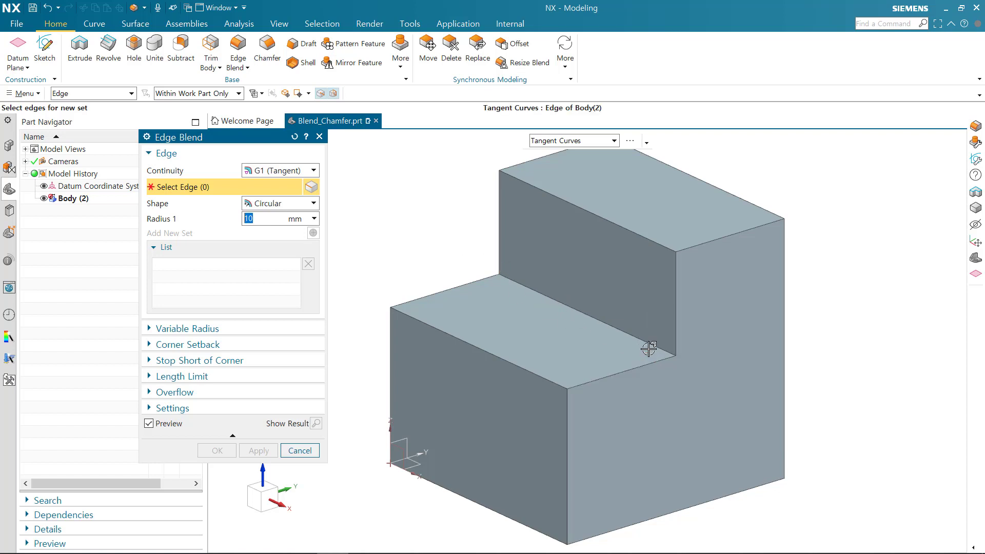
pyautogui.click(595, 323)
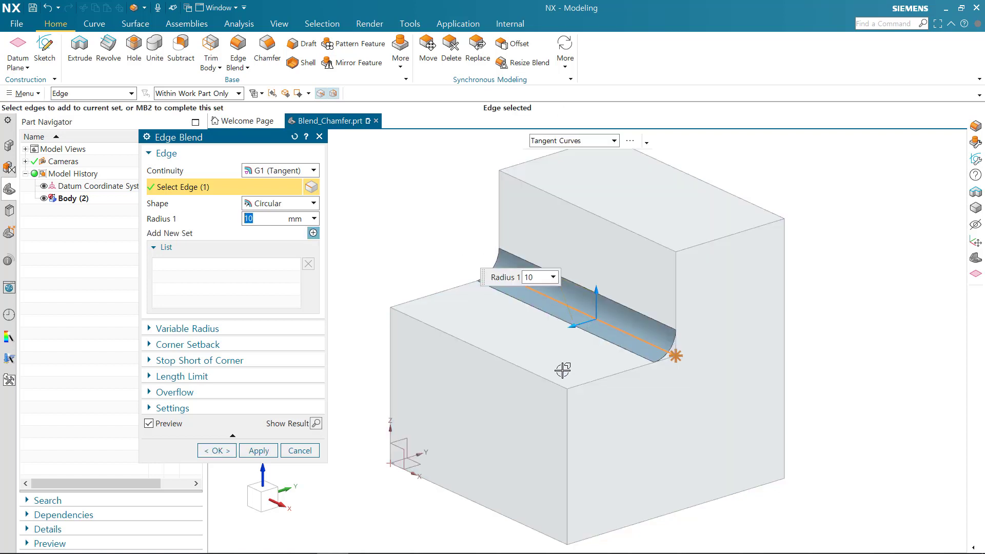
pyautogui.click(676, 272)
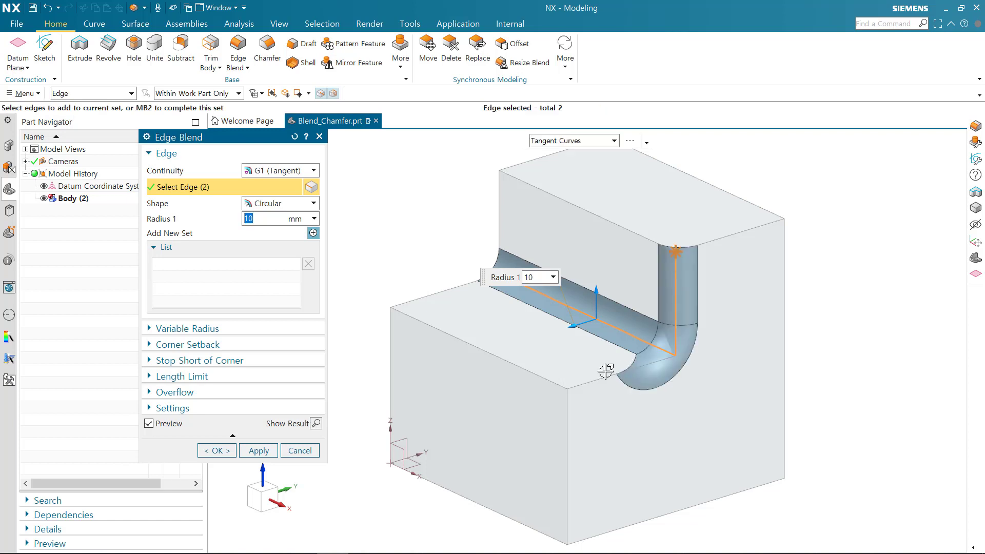
pyautogui.click(605, 377)
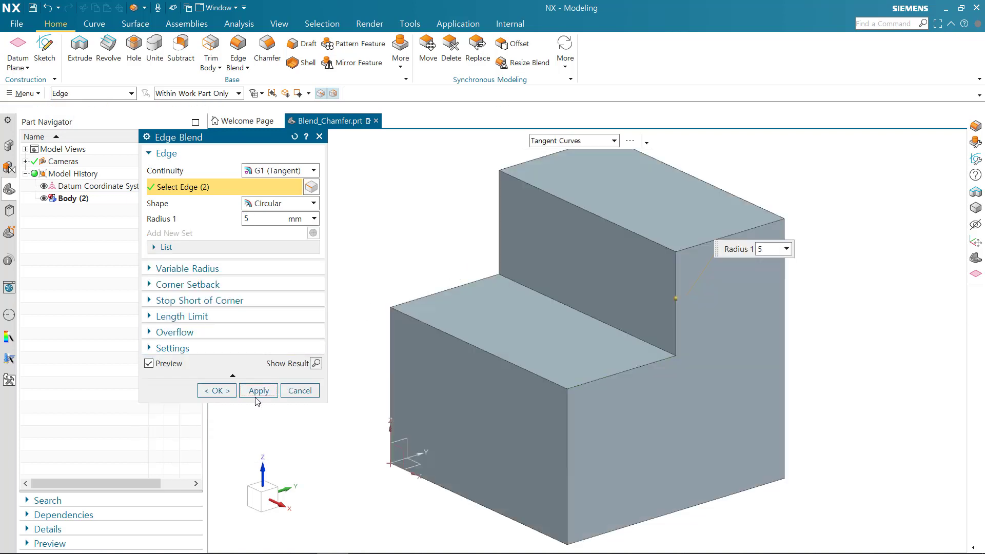
pyautogui.click(259, 391)
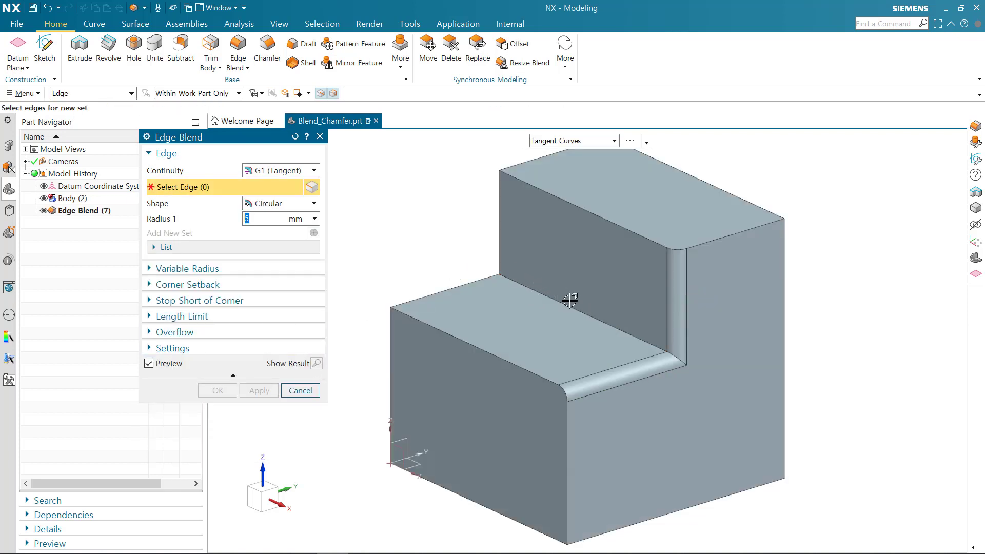
pyautogui.click(571, 303)
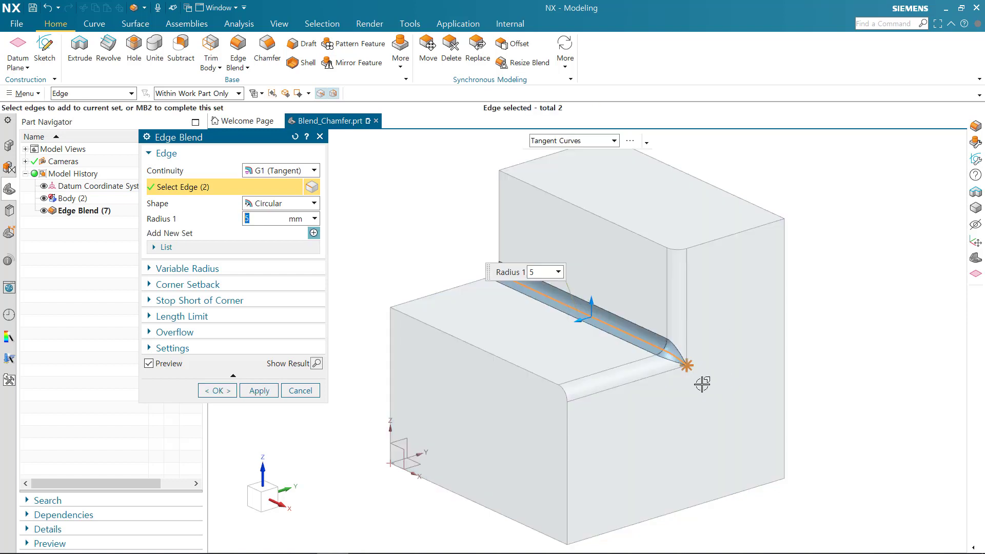
pyautogui.click(244, 391)
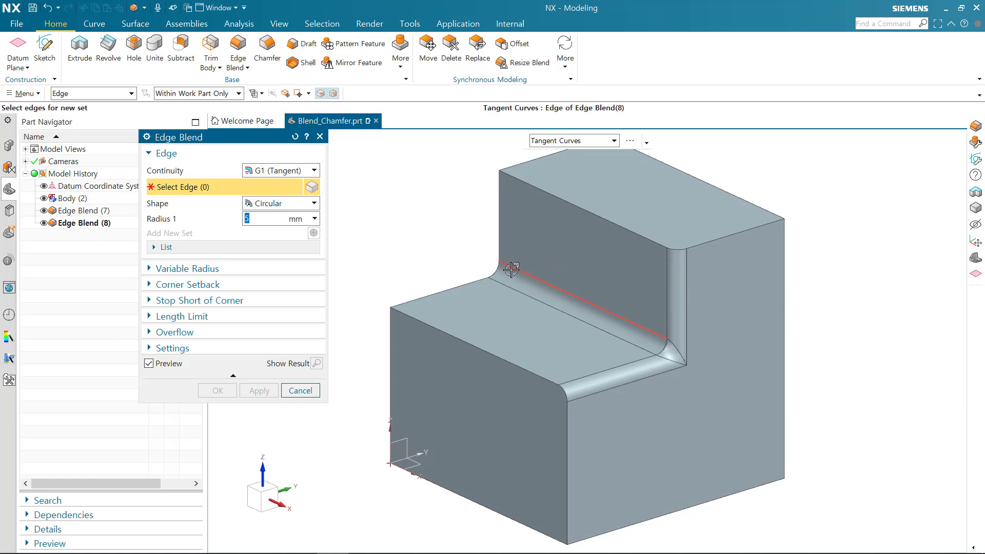
# Apply a 5 mm Edge Blend along the tangent chain of step profile edges on the opposite side face.
pyautogui.moveTo(523, 254)
pyautogui.mouseDown(button='middle')
pyautogui.moveTo(492, 267)
pyautogui.moveTo(523, 271)
pyautogui.mouseUp(button='middle')
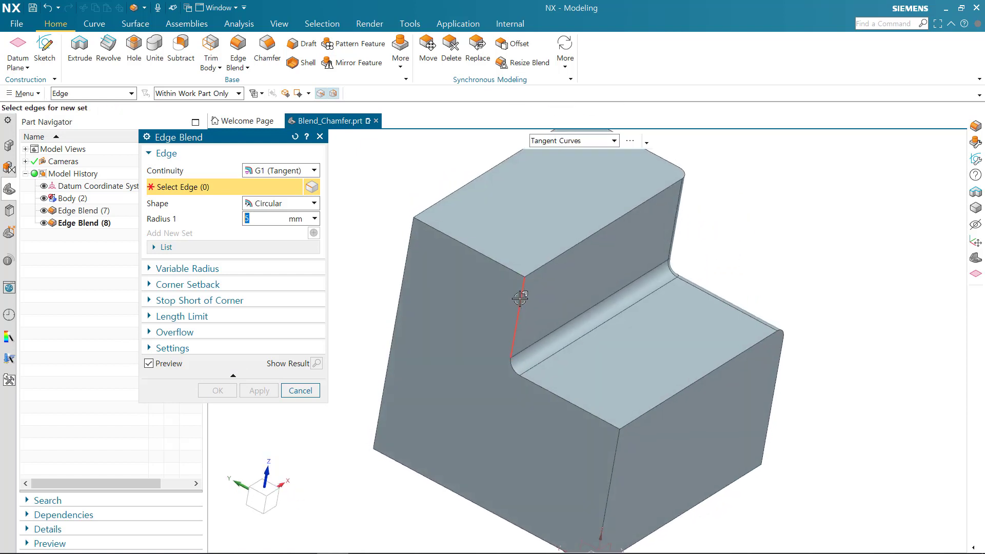
pyautogui.click(534, 361)
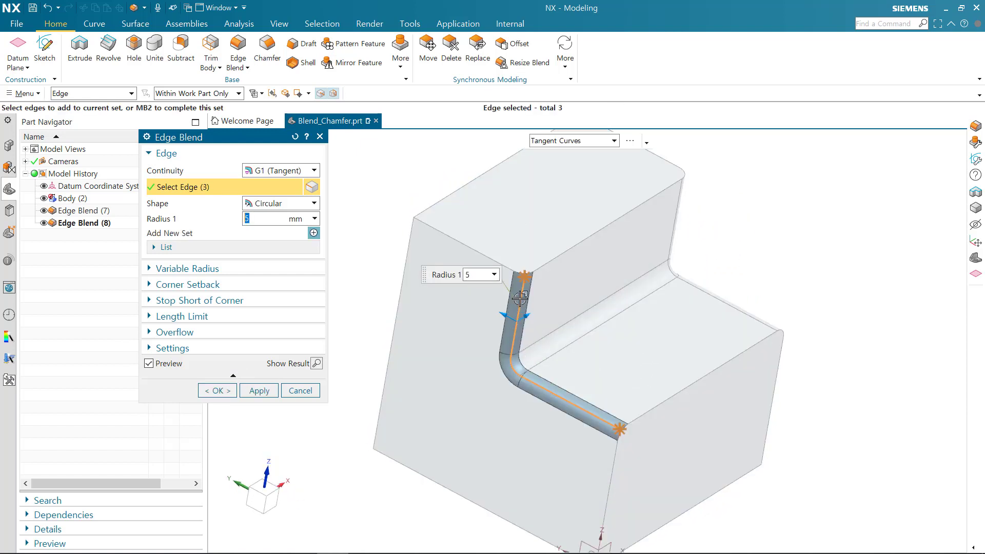
pyautogui.moveTo(645, 299); pyautogui.dragTo(623, 255, button='middle')
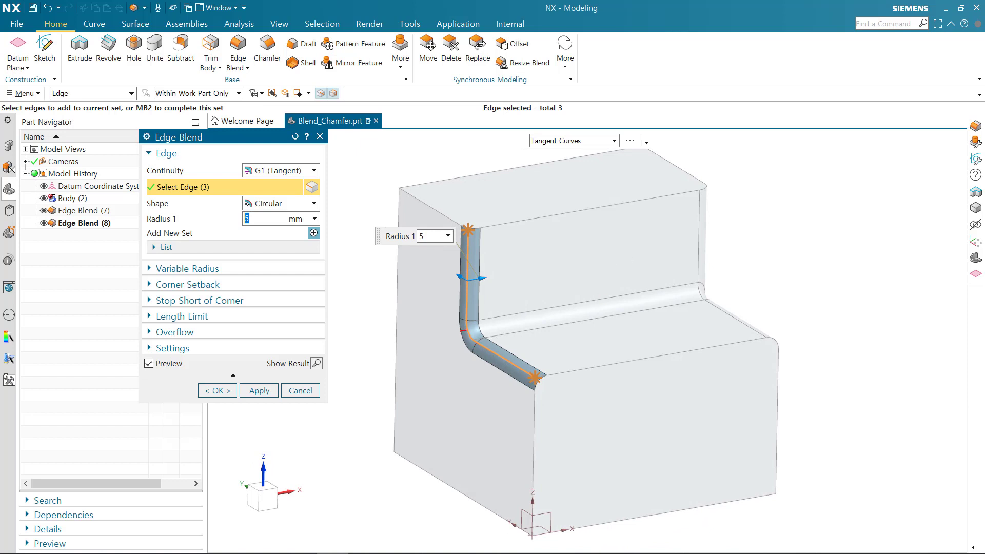
pyautogui.moveTo(460, 331); pyautogui.dragTo(591, 305)
pyautogui.moveTo(729, 275); pyautogui.dragTo(649, 261, button='middle')
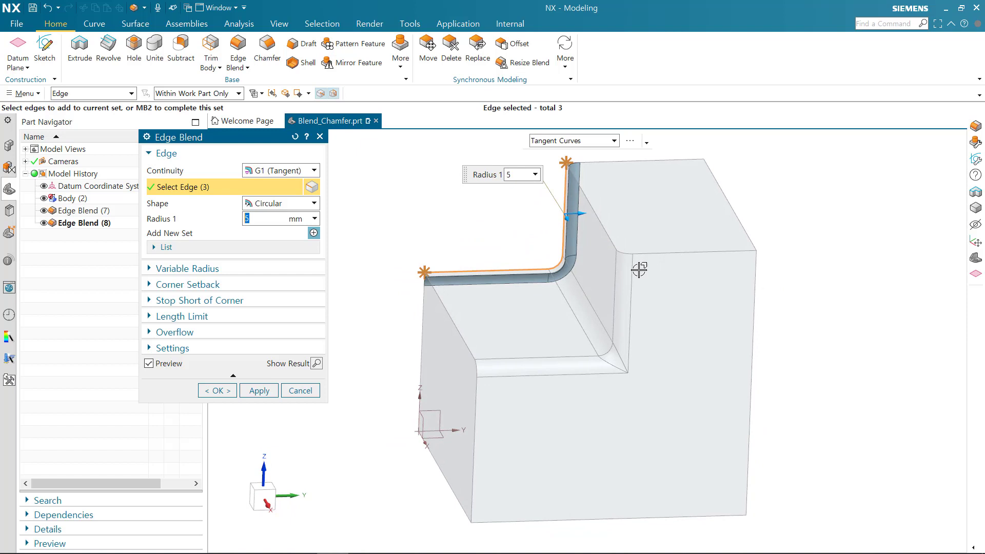
pyautogui.hotkey('ctrl', '2')
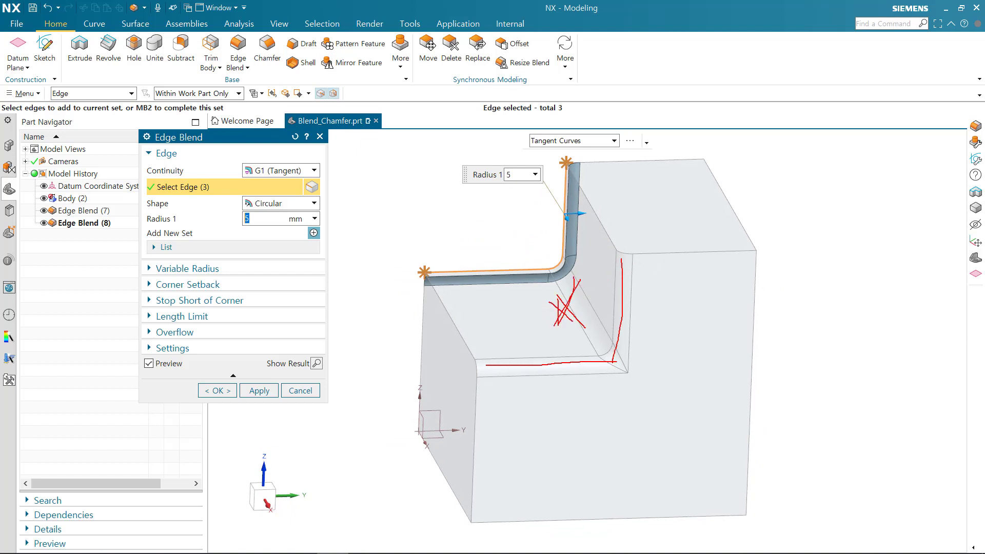
pyautogui.moveTo(616, 318); pyautogui.dragTo(632, 370)
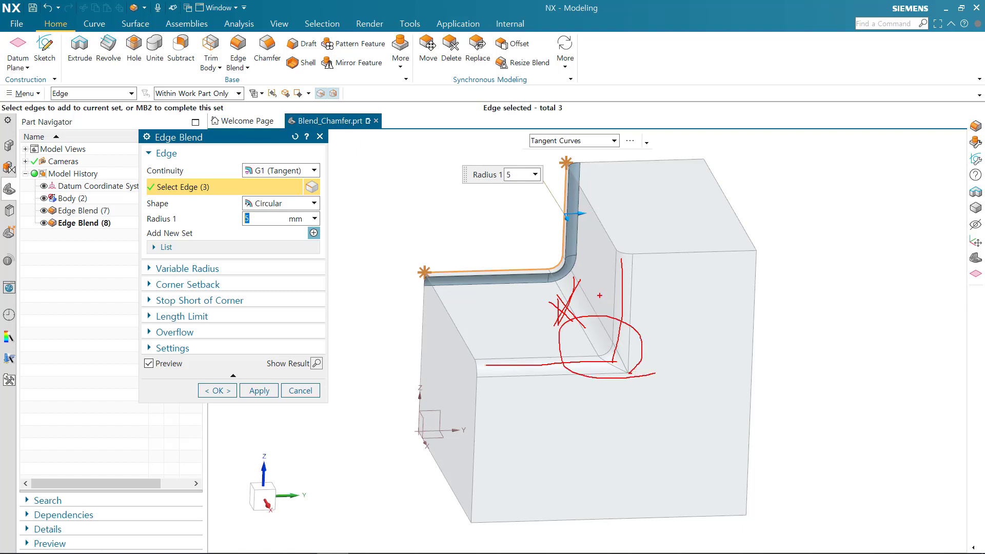
pyautogui.press('Escape')
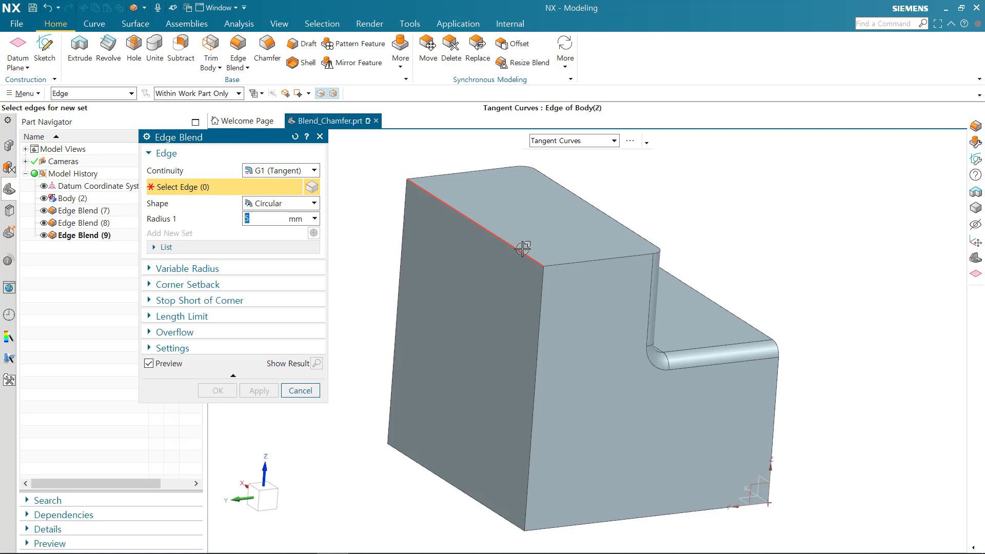
pyautogui.click(559, 278)
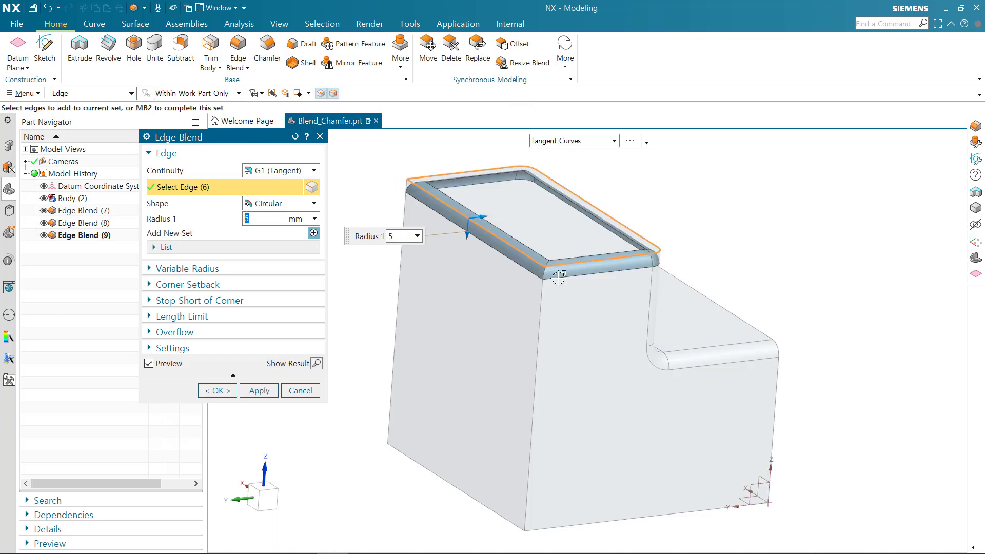
pyautogui.click(545, 299)
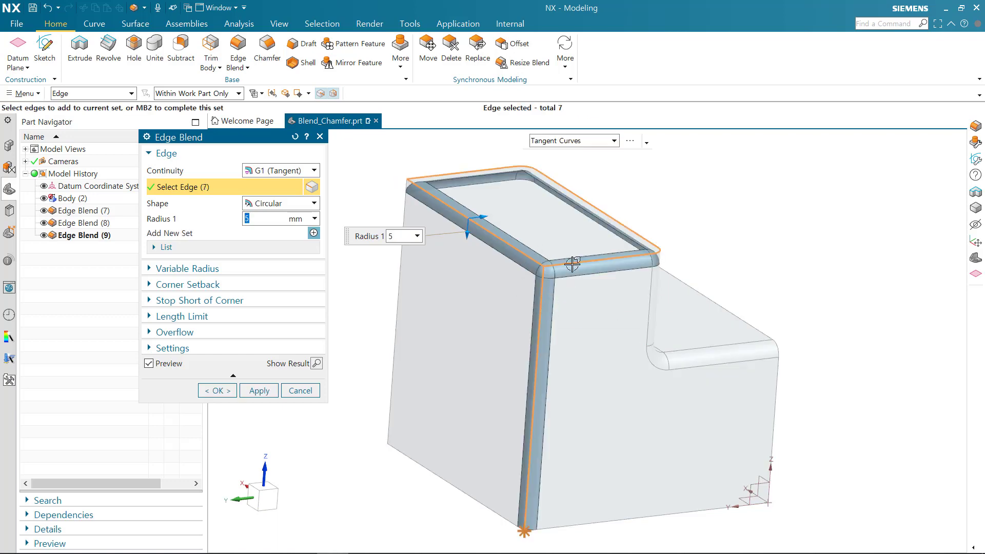
pyautogui.click(289, 396)
# Delete the three edge blend features from the model history.
pyautogui.moveTo(658, 391); pyautogui.dragTo(505, 333, button='middle')
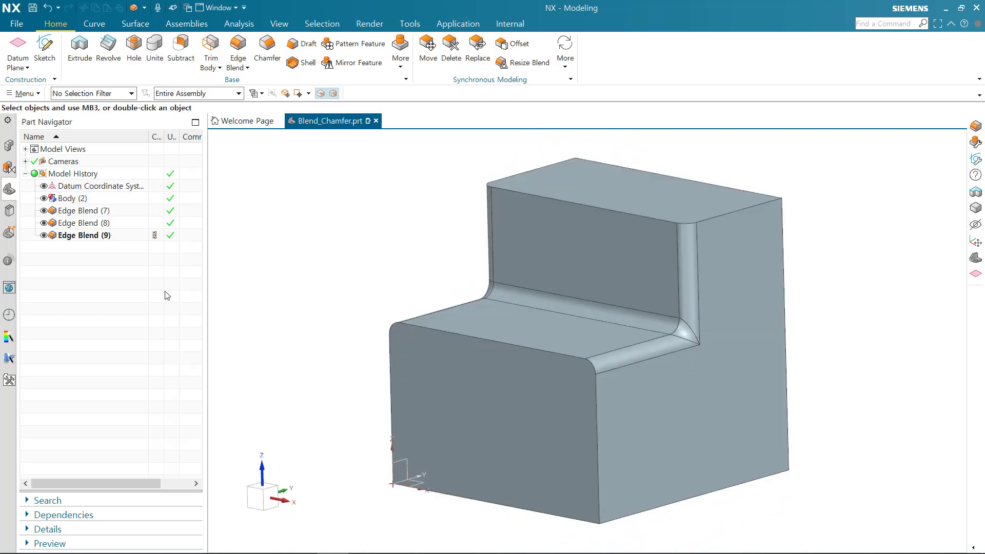
pyautogui.click(86, 237)
pyautogui.keyDown('shift'); pyautogui.click(127, 213); pyautogui.keyUp('shift')
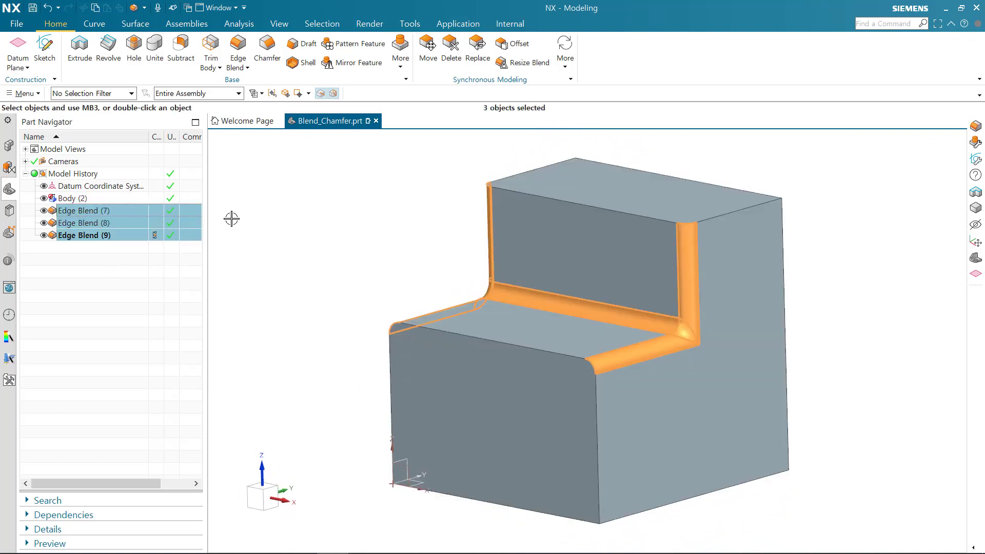
pyautogui.press('Delete')
# Start a 5 mm Edge Blend on the lower step's front top edge and add a variable radius point at its 0% arc length end.
pyautogui.click(238, 52)
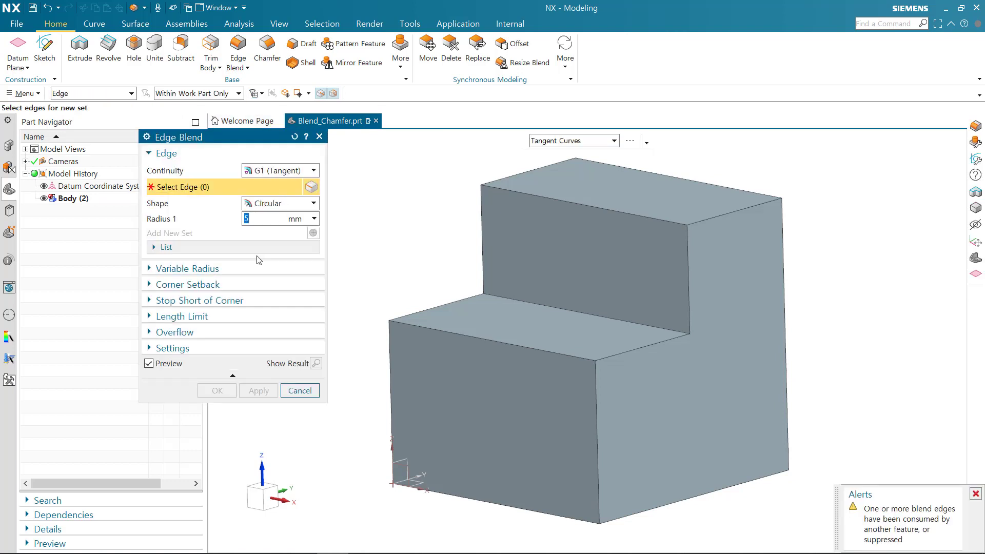
pyautogui.click(522, 346)
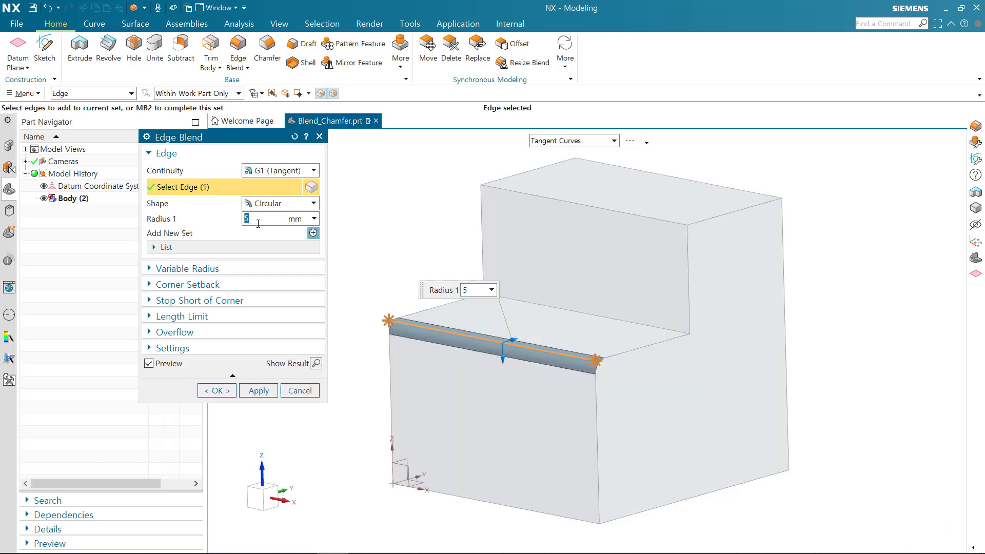
pyautogui.click(233, 272)
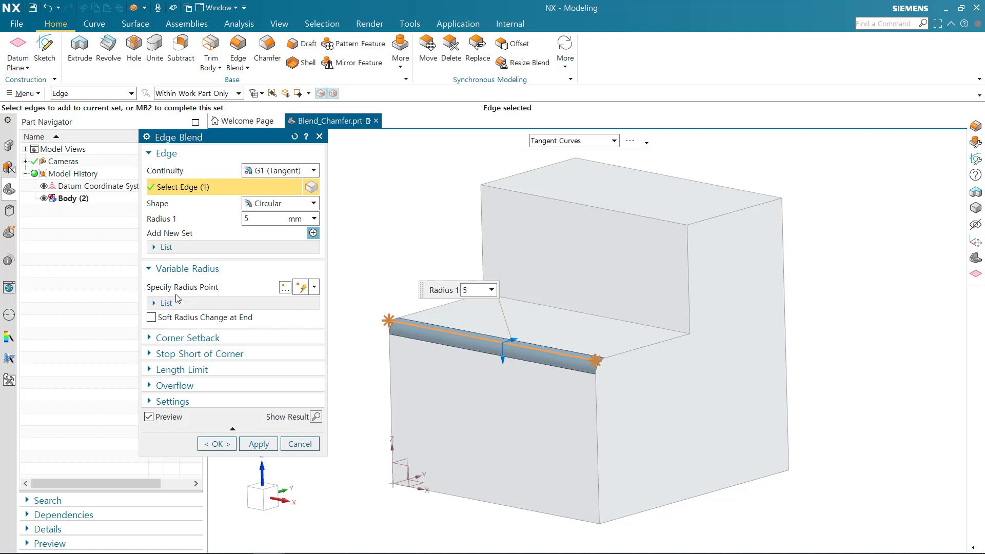
pyautogui.doubleClick(195, 276)
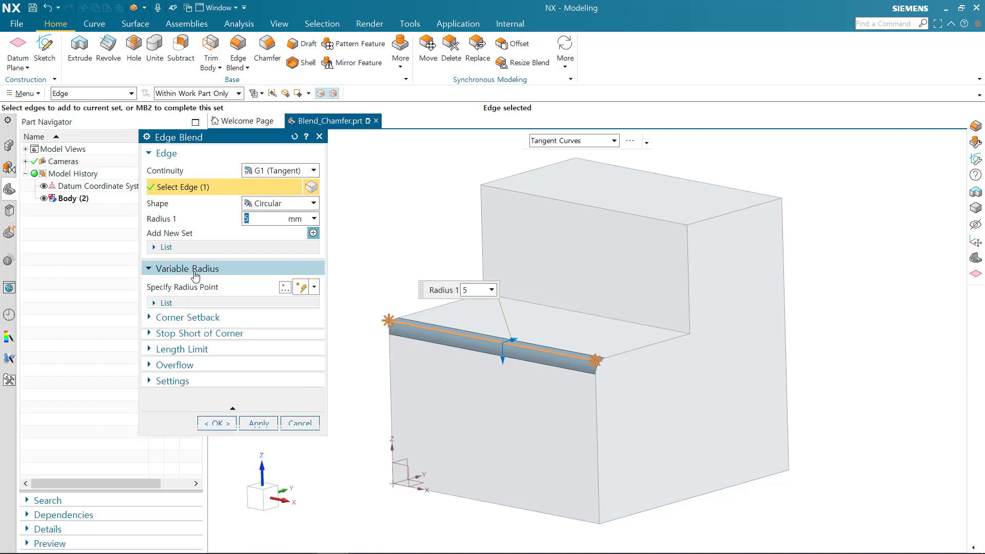
pyautogui.click(169, 289)
pyautogui.click(391, 318)
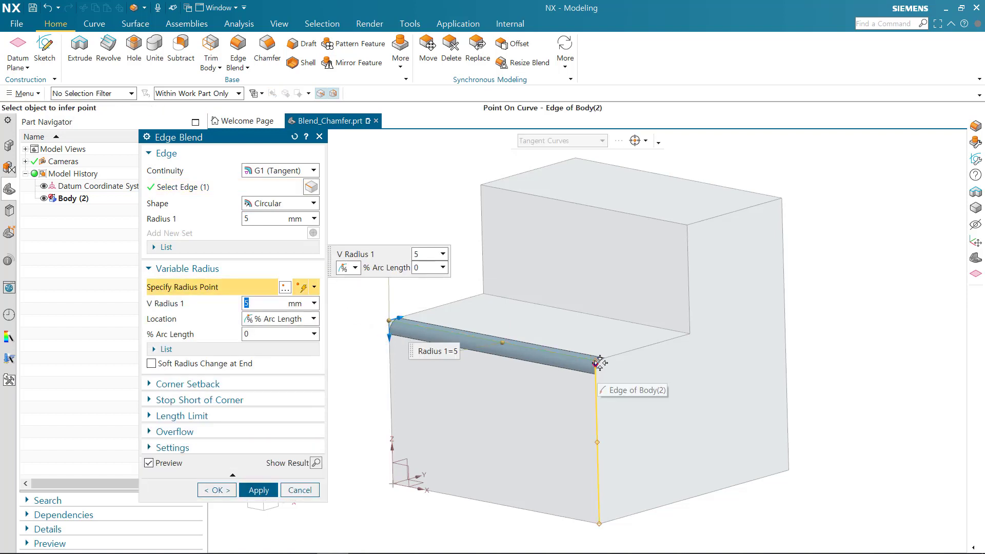
# Add a second variable radius point at the edge's 100% arc length end and set its V Radius to 20 mm.
pyautogui.click(595, 360)
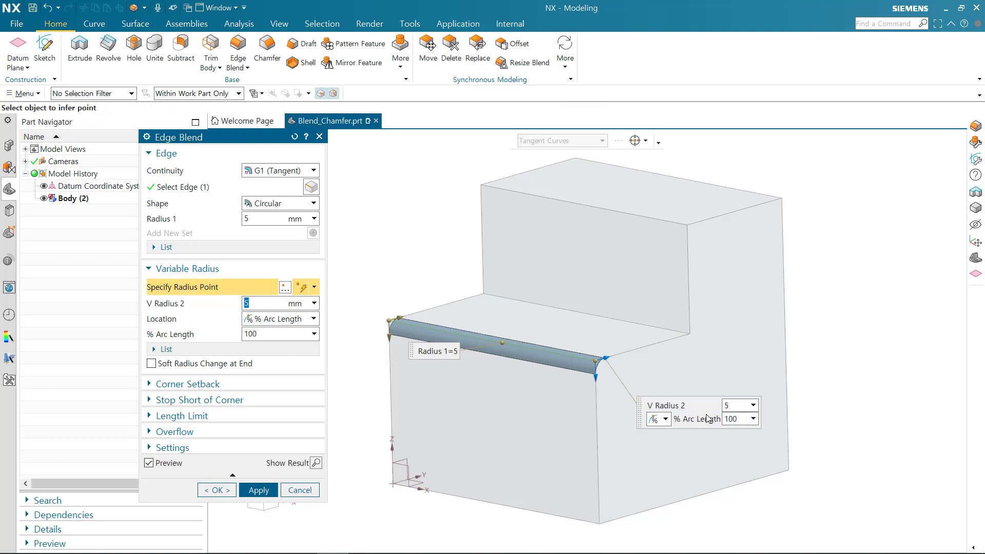
pyautogui.click(738, 406)
pyautogui.press('Return')
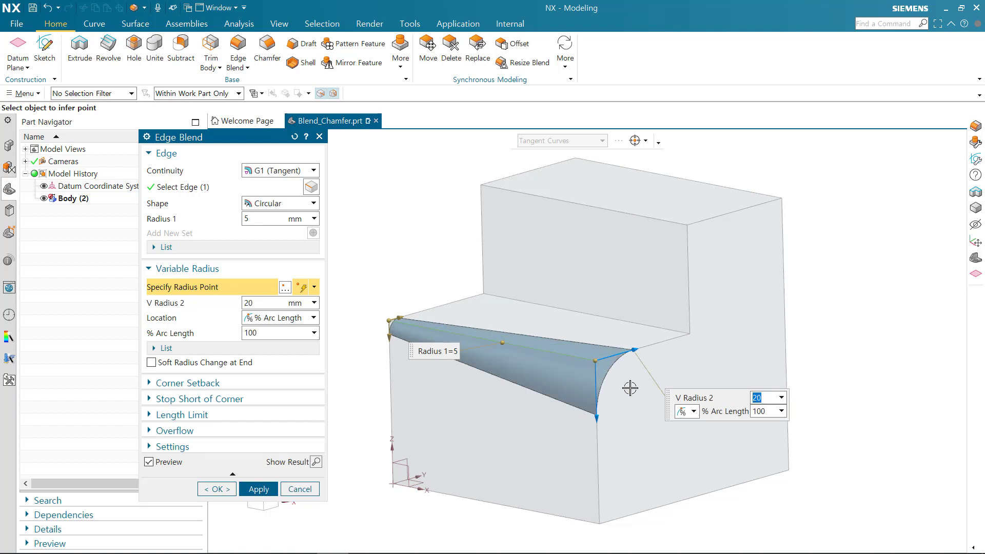
# Try the Soft Radius Change at End option on the variable-radius blend and switch it off again.
pyautogui.moveTo(637, 350); pyautogui.dragTo(649, 367)
pyautogui.moveTo(522, 437); pyautogui.dragTo(544, 365, button='middle')
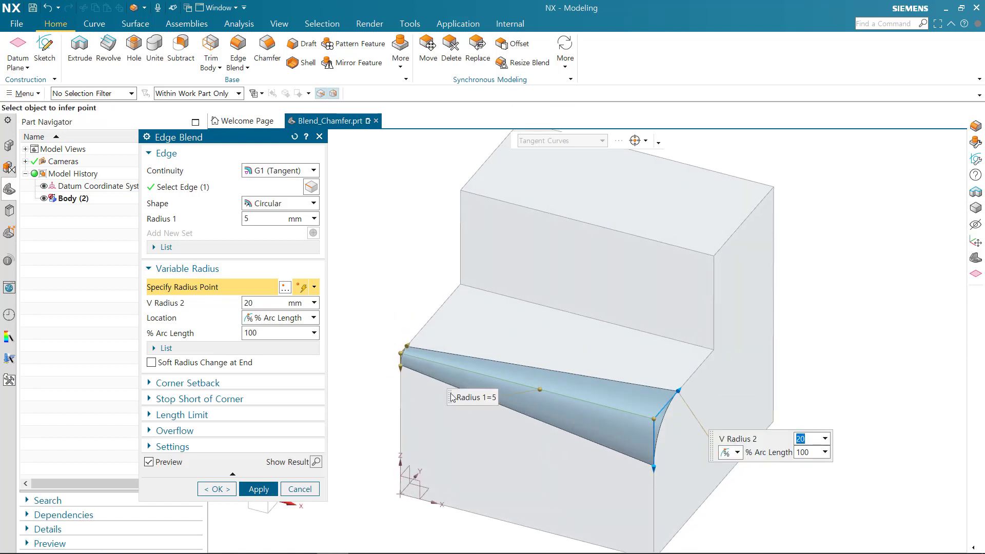
pyautogui.moveTo(452, 397); pyautogui.dragTo(512, 325)
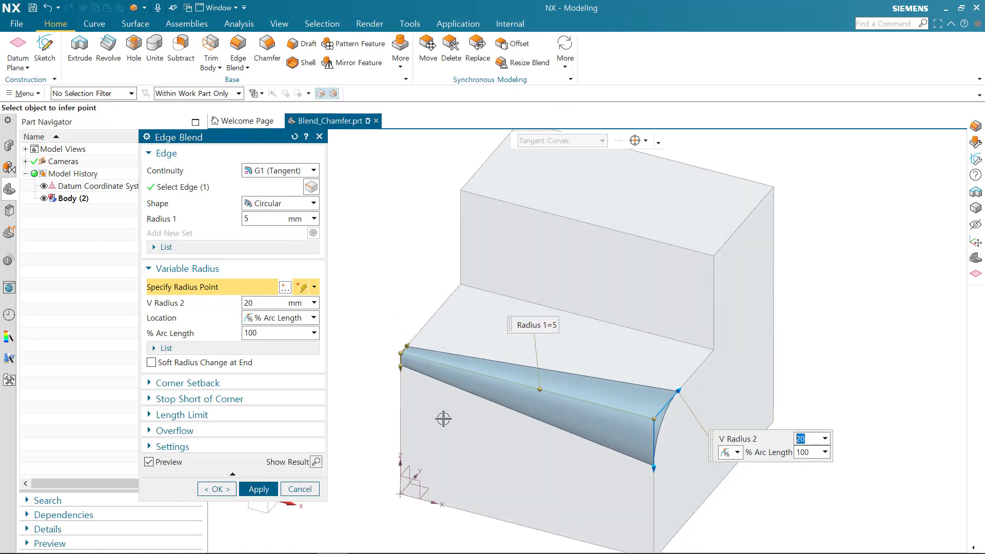
pyautogui.click(197, 364)
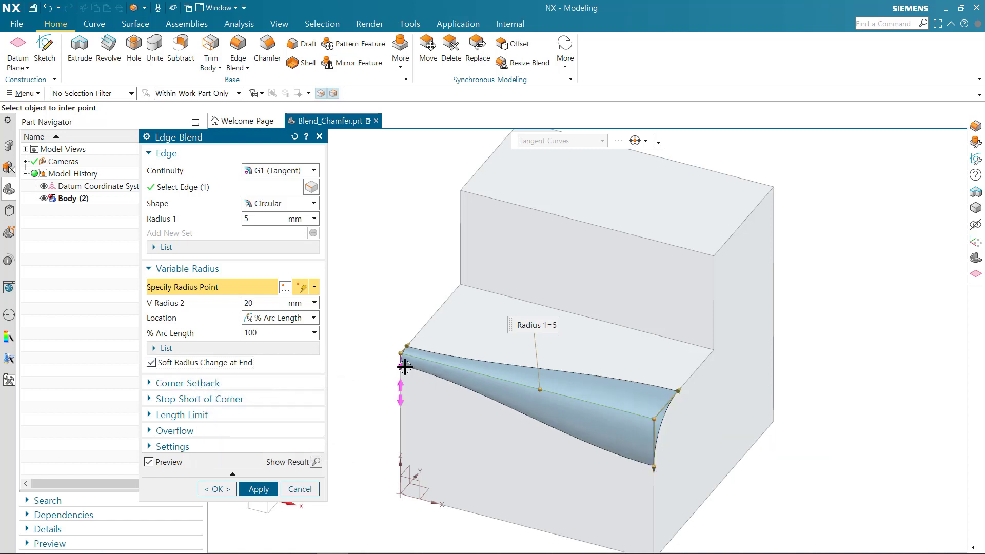
pyautogui.click(210, 364)
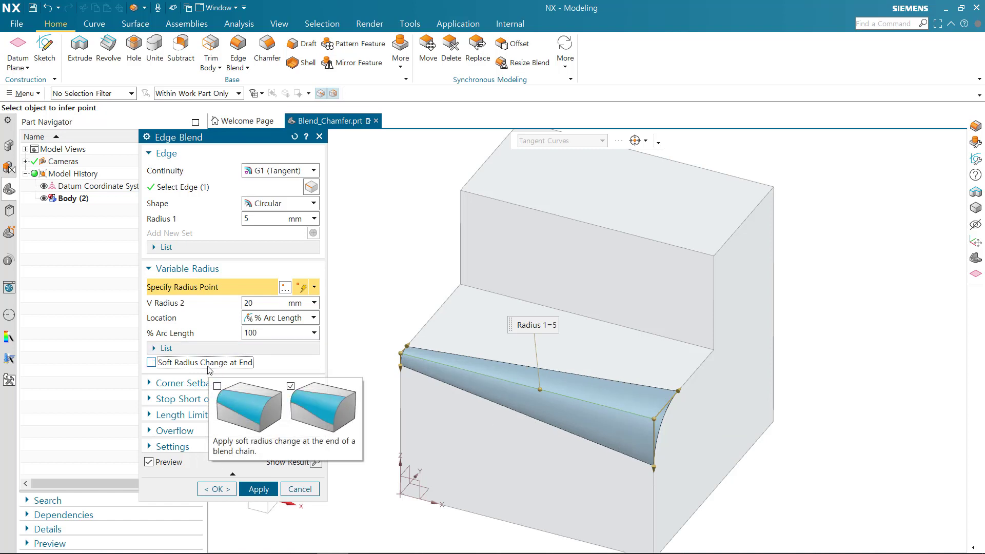
# Add five variable radius points spaced along the front step edge between its two end points.
pyautogui.click(428, 361)
pyautogui.click(468, 371)
pyautogui.click(513, 382)
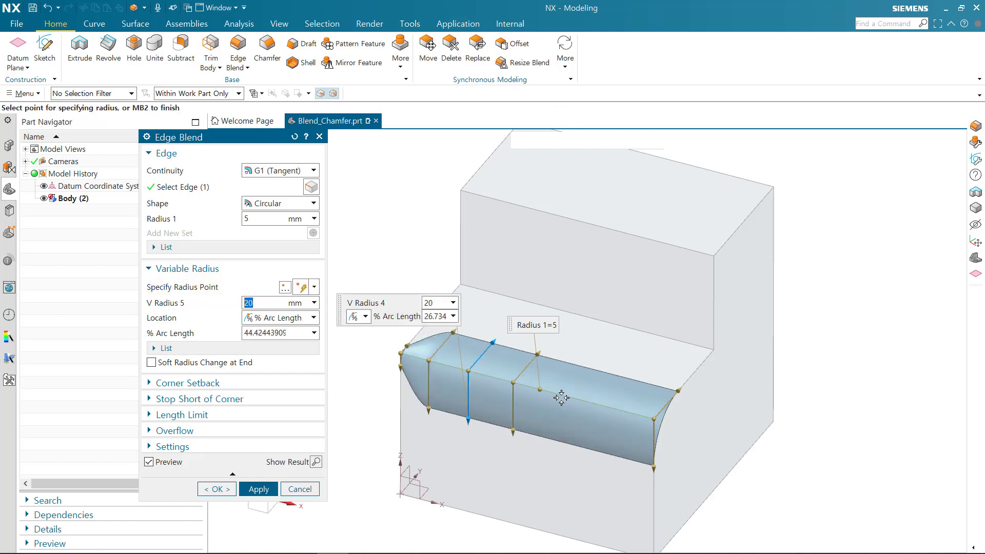
pyautogui.click(563, 396)
pyautogui.click(612, 409)
# Reshape the blend by adjusting V Radius 4 and 5 to 13 mm, V Radius 6 to 14 mm and V Radius 7 to 22 mm.
pyautogui.moveTo(638, 379); pyautogui.dragTo(631, 398)
pyautogui.moveTo(586, 365); pyautogui.dragTo(584, 377)
pyautogui.moveTo(539, 354); pyautogui.dragTo(489, 355)
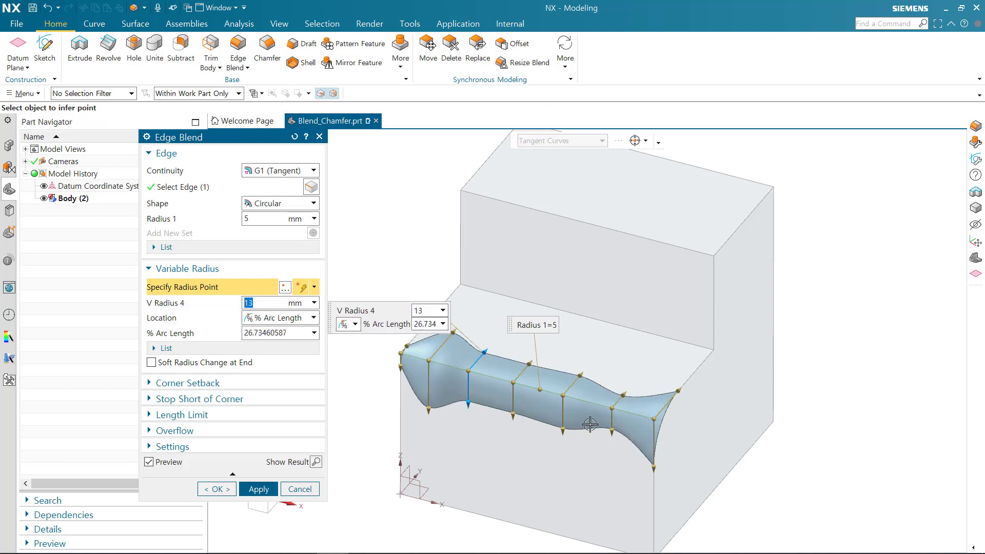
pyautogui.moveTo(606, 433); pyautogui.dragTo(611, 462)
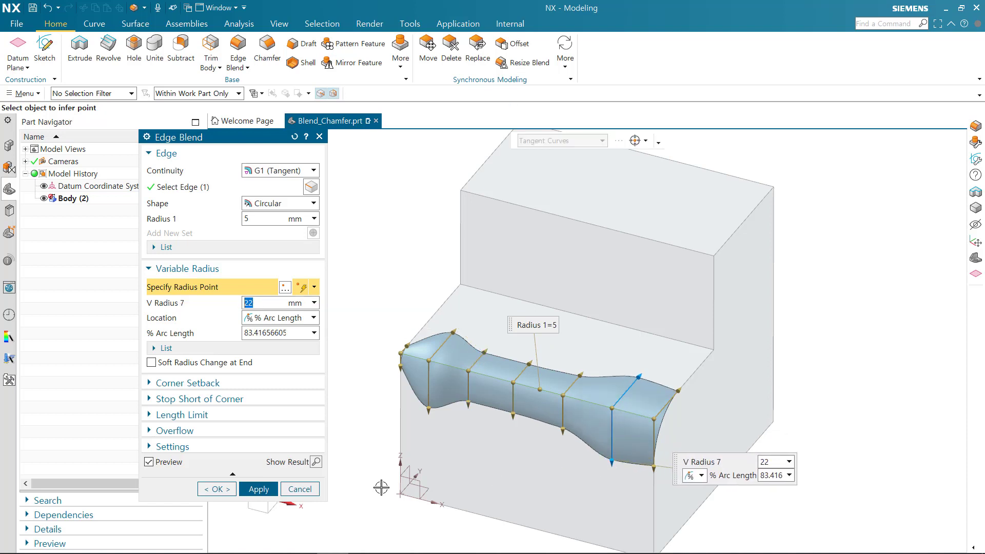
# Delete the V Radius 4 point from the list of variable radius points.
pyautogui.click(187, 350)
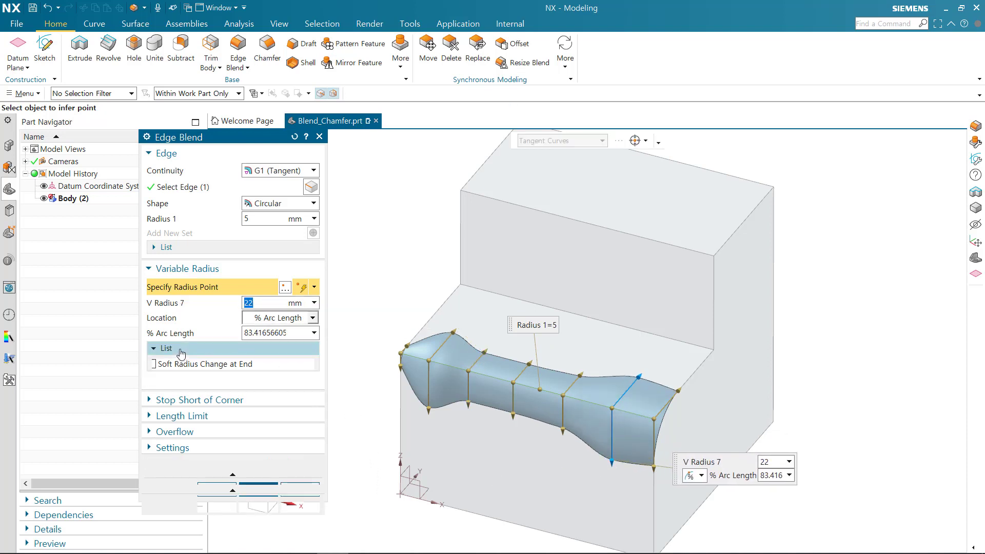
pyautogui.click(183, 367)
pyautogui.click(236, 378)
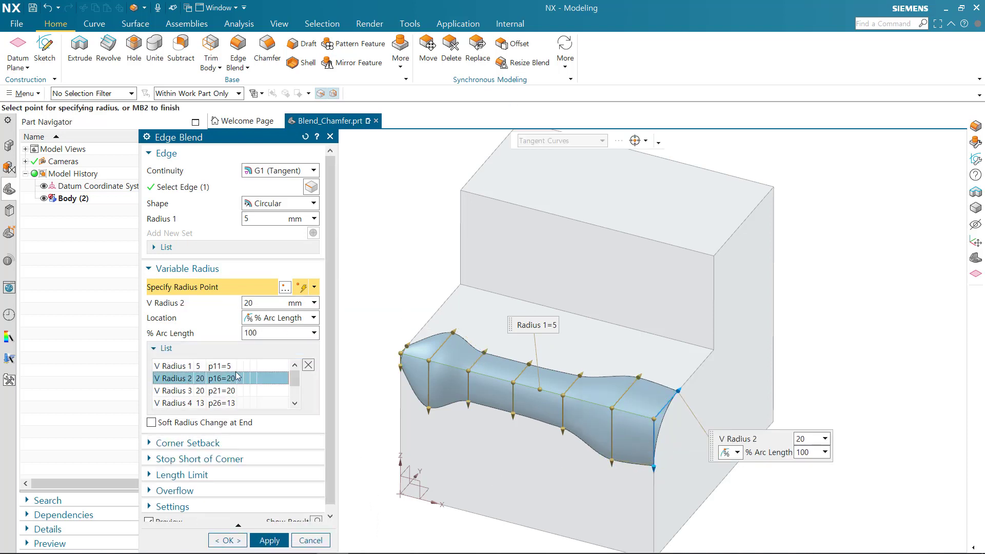
pyautogui.click(235, 390)
pyautogui.click(232, 404)
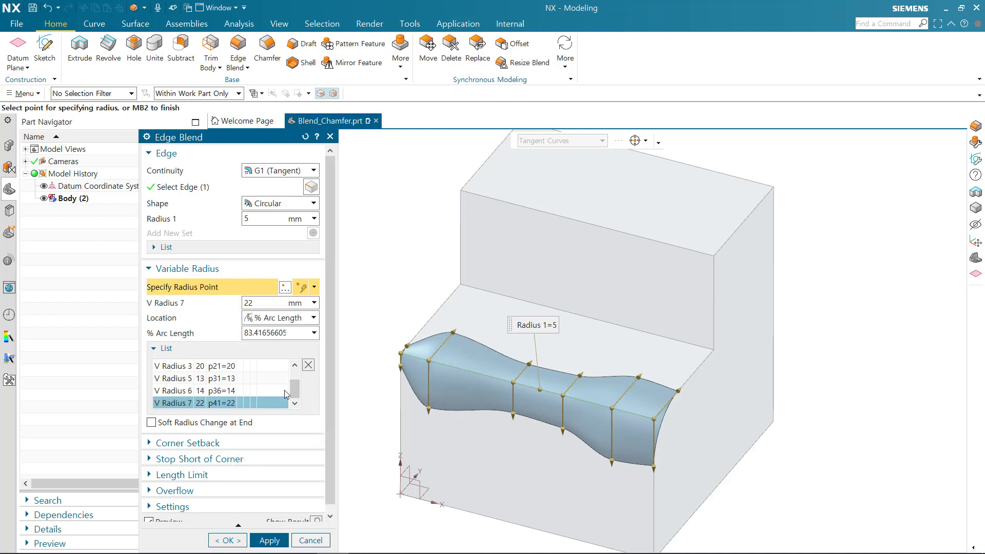
# Slide V Radius 3 to about 14% and V Radius 5 to 32% arc length, and apply the variable-radius blend.
pyautogui.moveTo(429, 360)
pyautogui.mouseDown()
pyautogui.moveTo(457, 367)
pyautogui.moveTo(436, 363)
pyautogui.mouseUp()
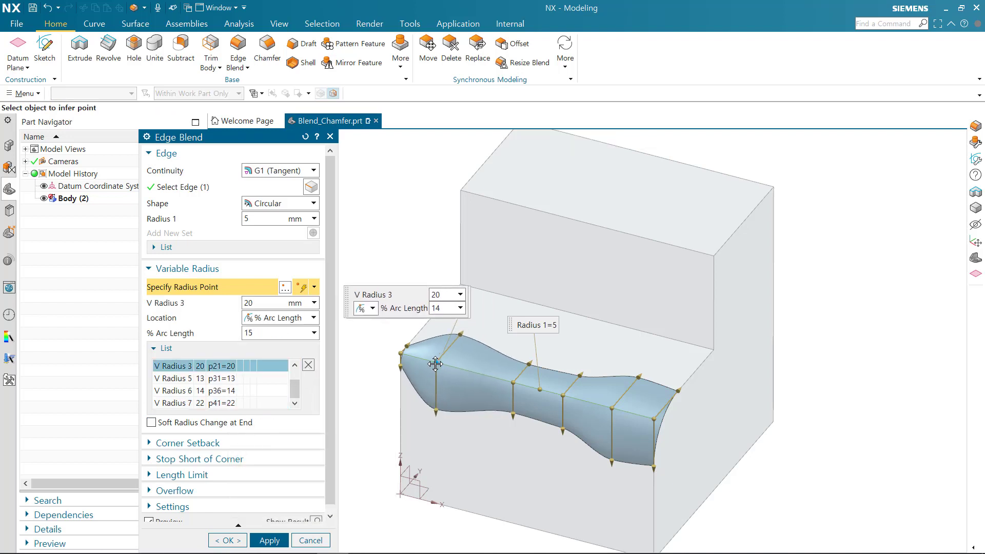
pyautogui.moveTo(513, 382); pyautogui.dragTo(481, 375)
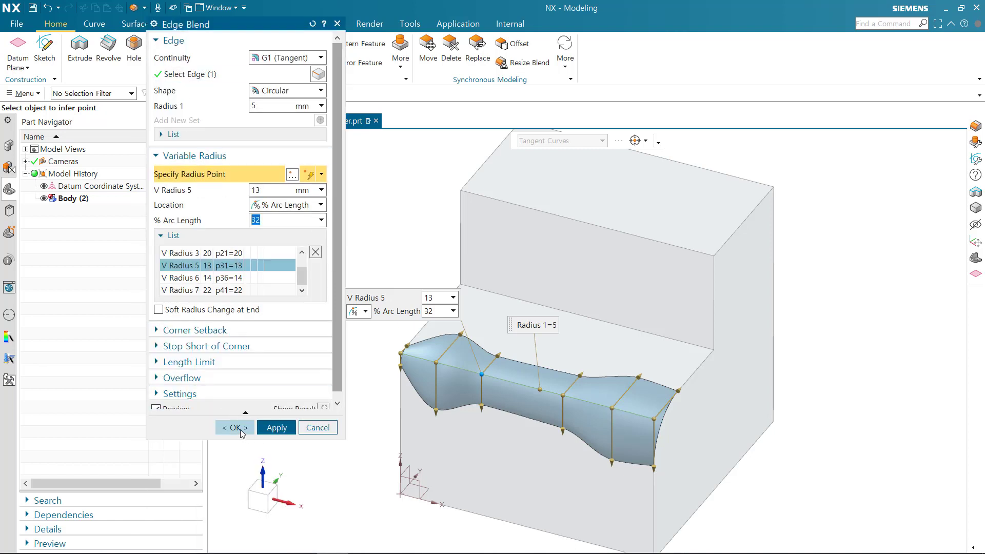
pyautogui.click(240, 428)
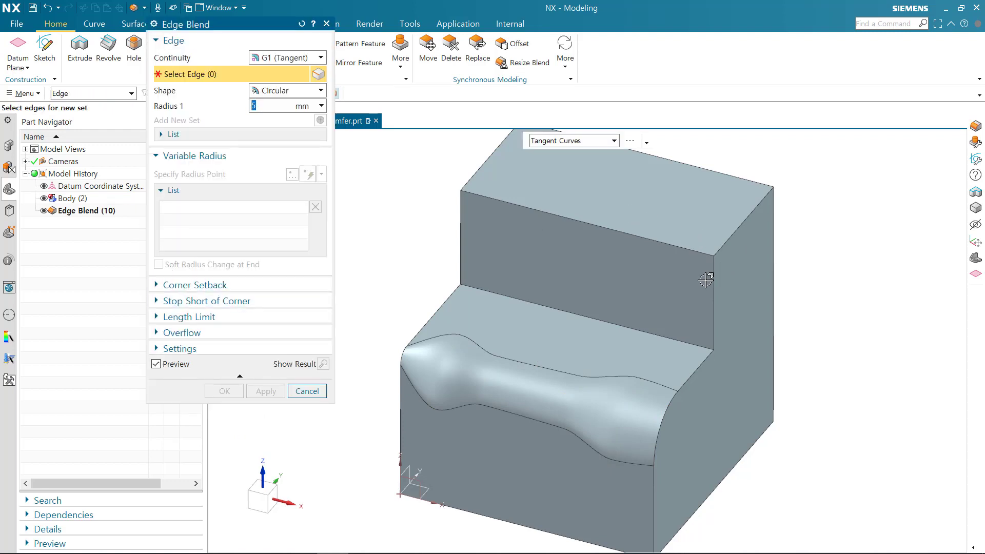
# Start a 5 mm Edge Blend on the three edges meeting at the tall block's upper rear corner and pick that corner for a Corner Setback.
pyautogui.moveTo(761, 329); pyautogui.dragTo(655, 341, button='middle')
pyautogui.click(511, 288)
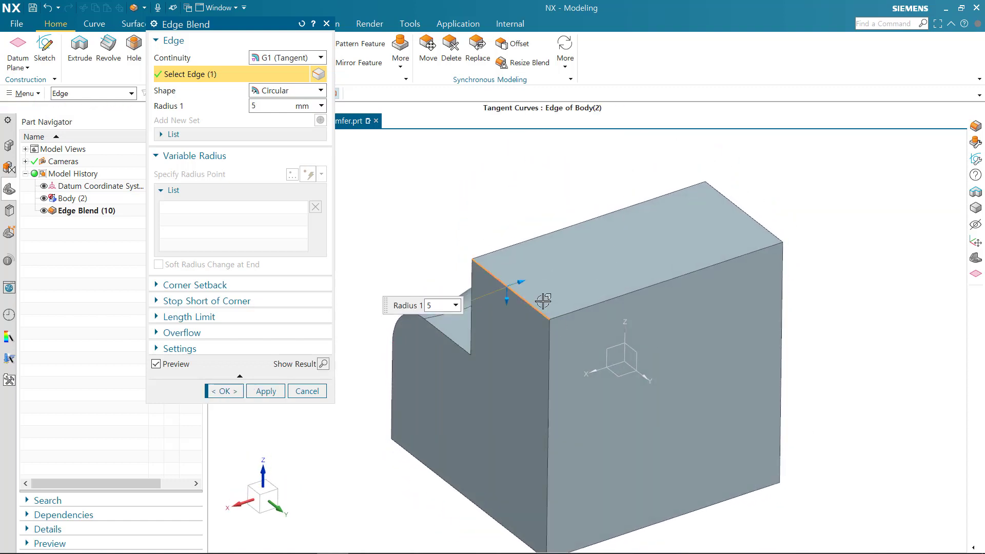
pyautogui.click(568, 310)
pyautogui.click(550, 372)
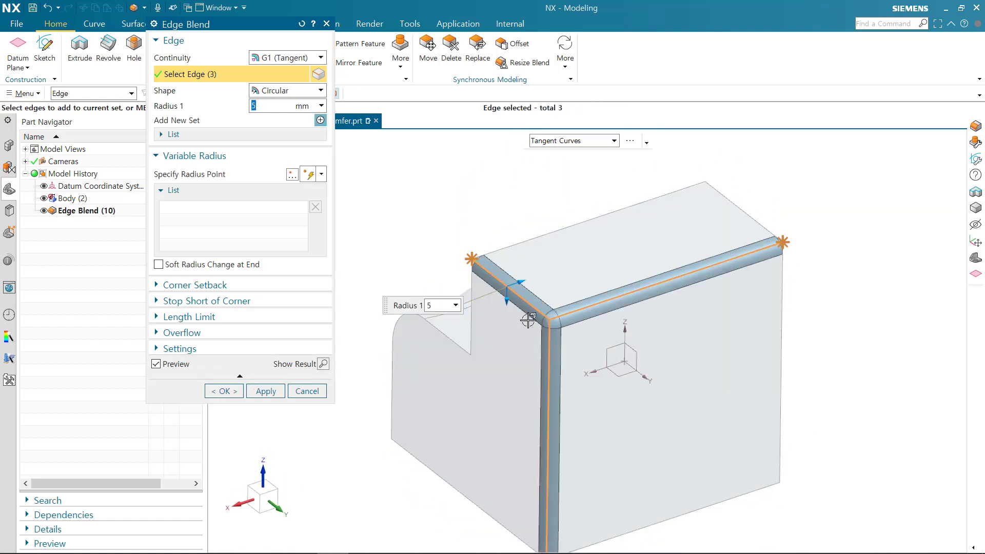
pyautogui.click(277, 288)
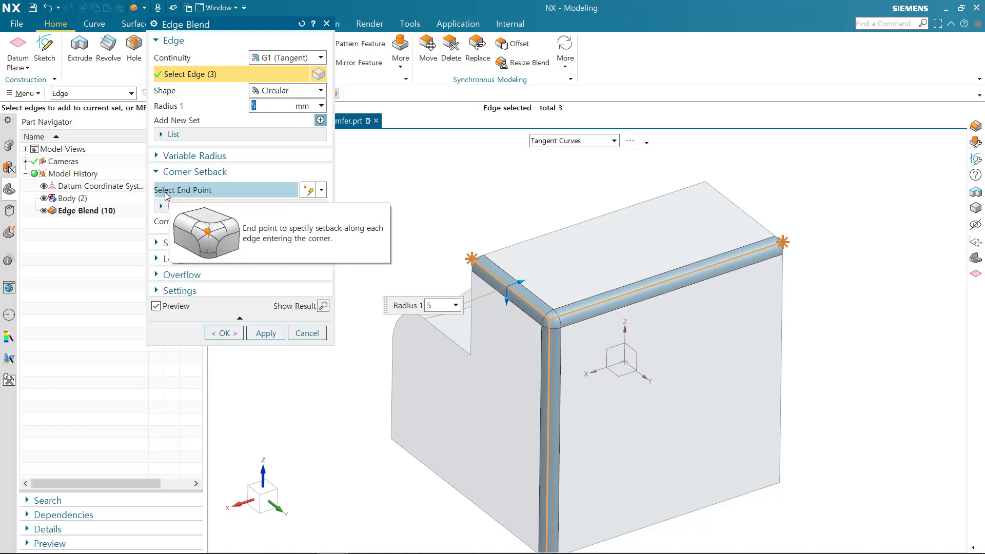
pyautogui.click(165, 190)
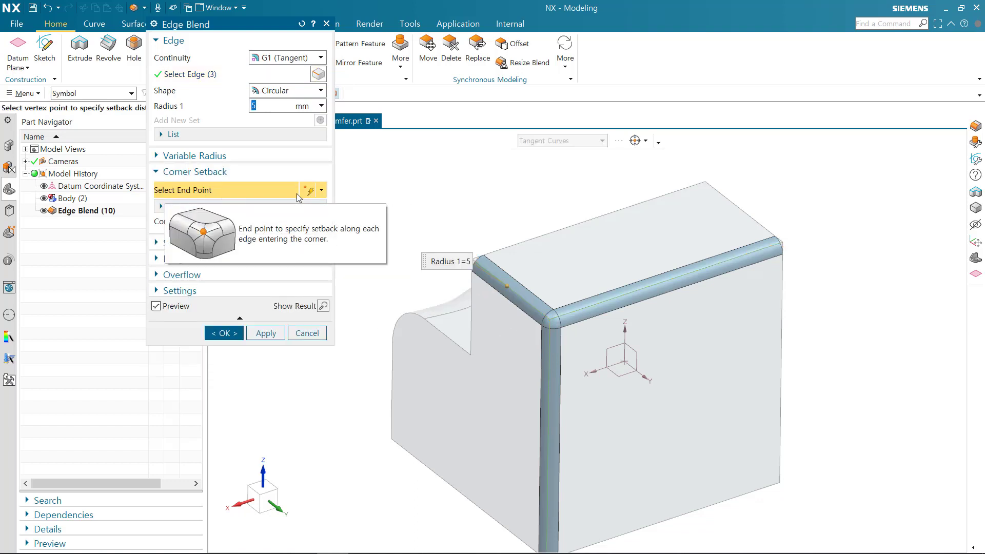
pyautogui.click(547, 326)
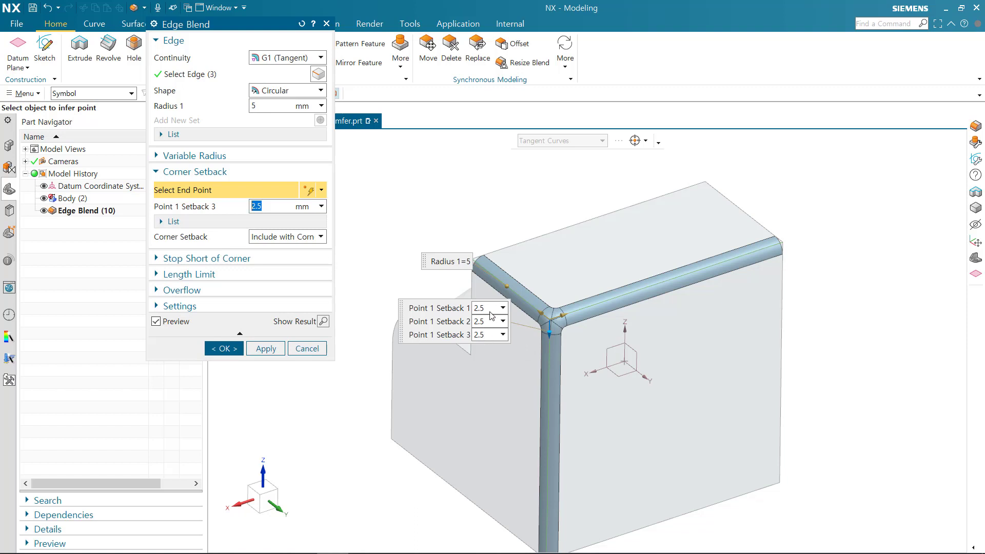
# Set the corner's Point 1 Setback 1, 2 and 3 to 5, 7 and 5 mm.
pyautogui.click(490, 311)
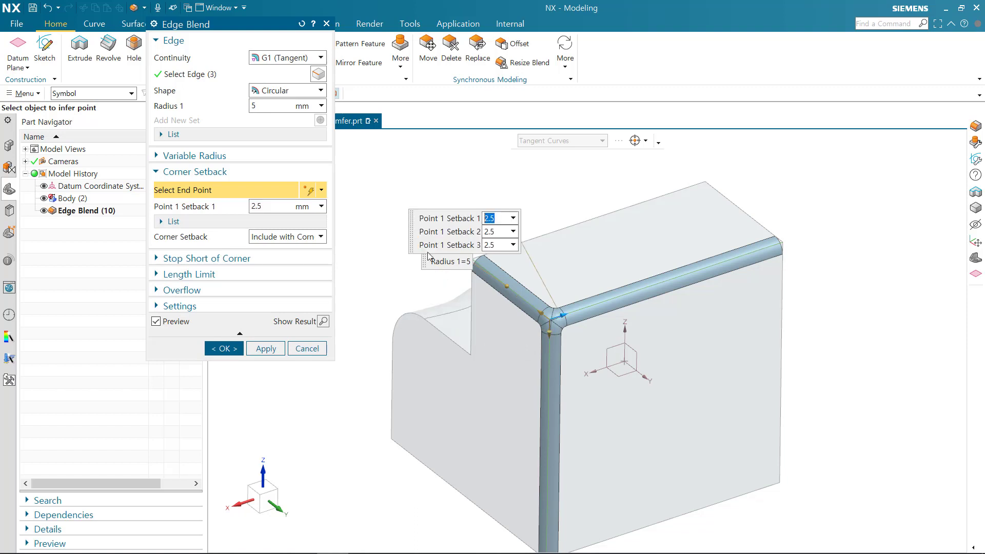
pyautogui.write('5')
pyautogui.press('Tab')
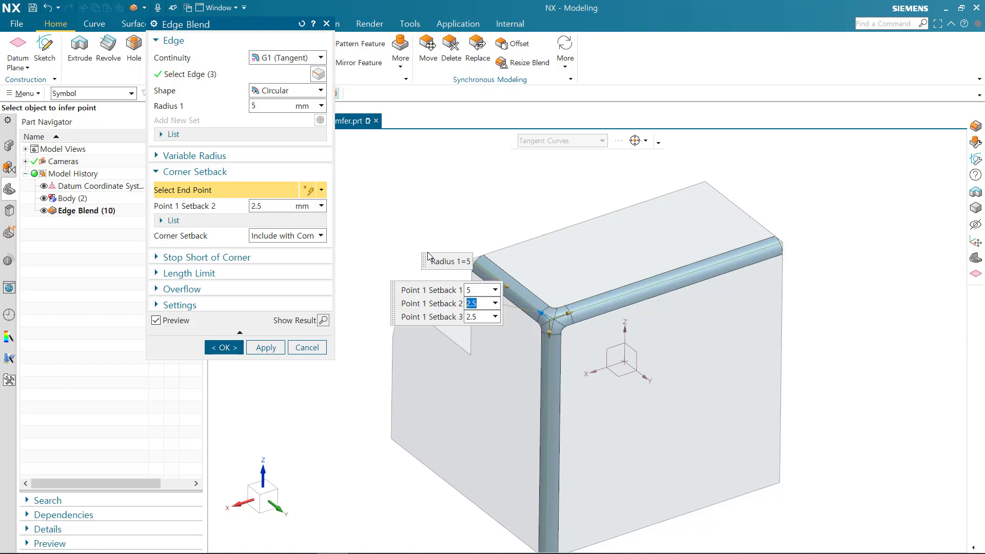
pyautogui.write('7')
pyautogui.press('Tab')
pyautogui.write('5')
pyautogui.press('Return')
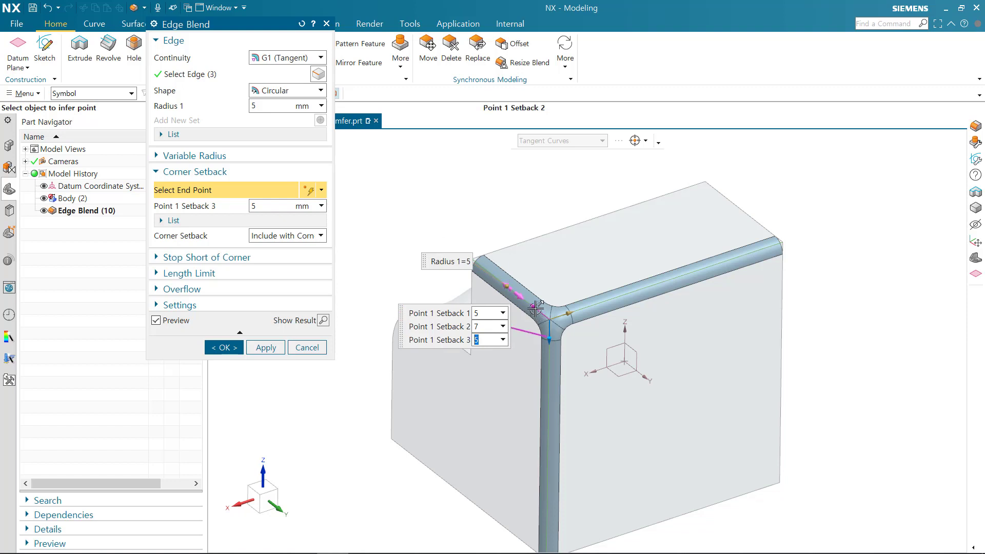
# Enlarge the three corner setbacks to 24, 22 and 26 mm and apply the blend with Corner Setback set to Separate from Corner.
pyautogui.moveTo(535, 308); pyautogui.dragTo(614, 301)
pyautogui.moveTo(550, 344); pyautogui.dragTo(548, 403)
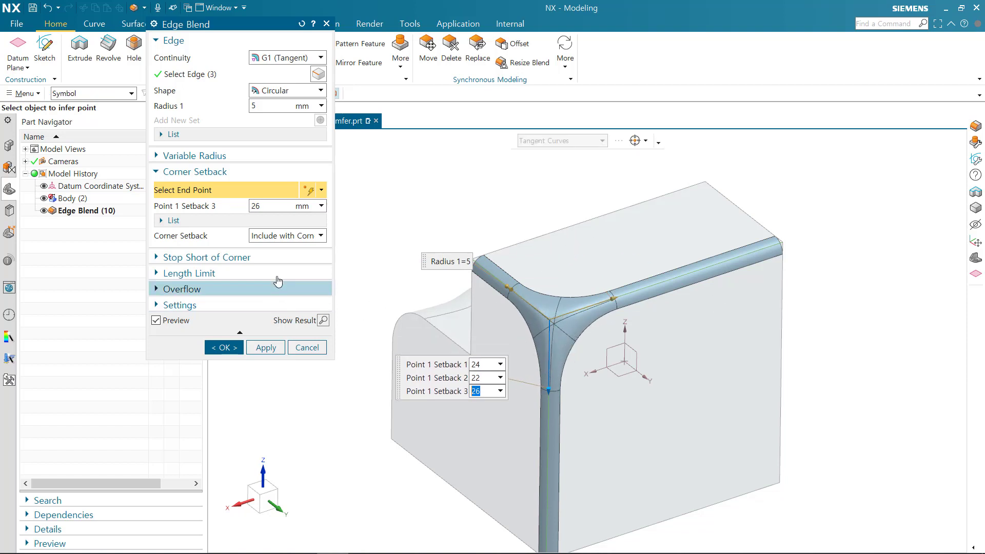
pyautogui.click(271, 240)
pyautogui.click(271, 241)
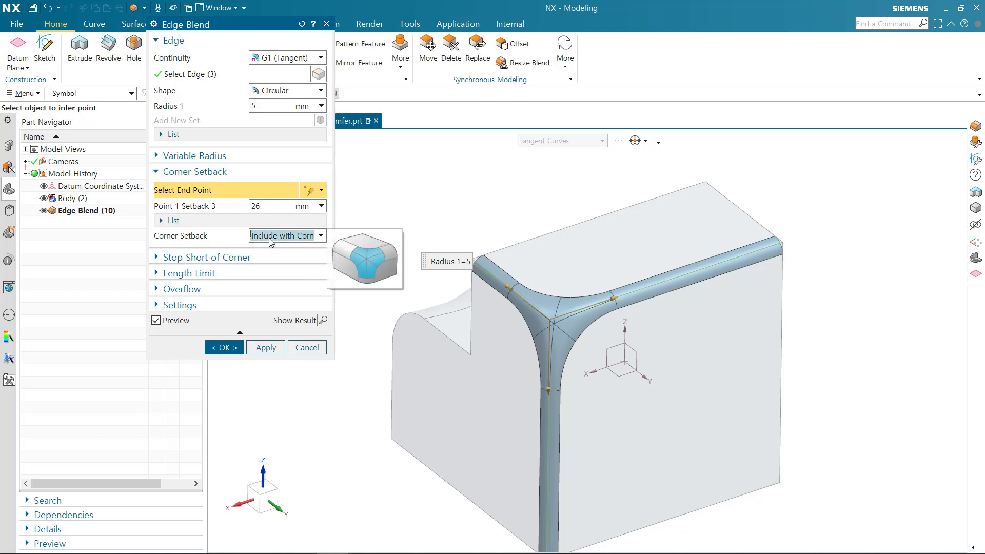
pyautogui.click(271, 240)
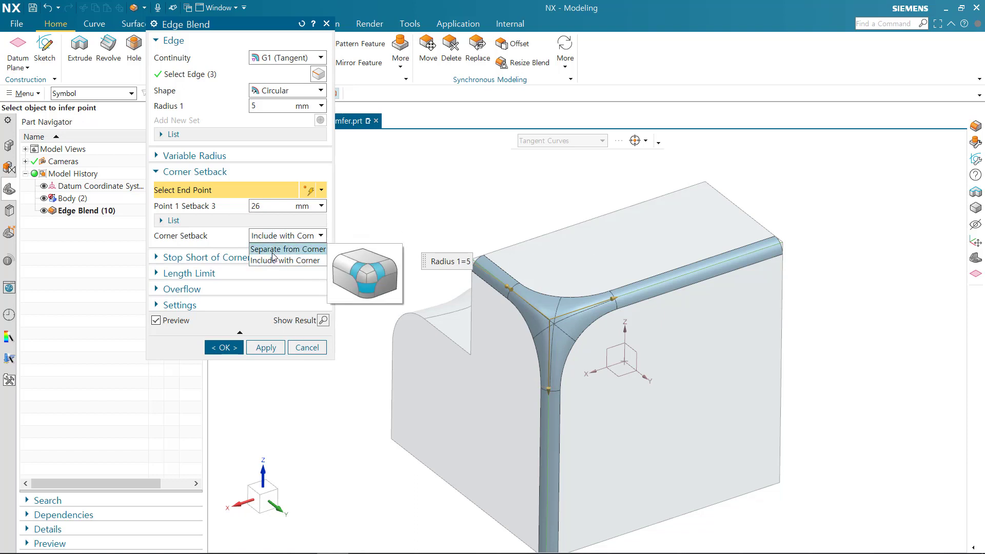
pyautogui.click(277, 249)
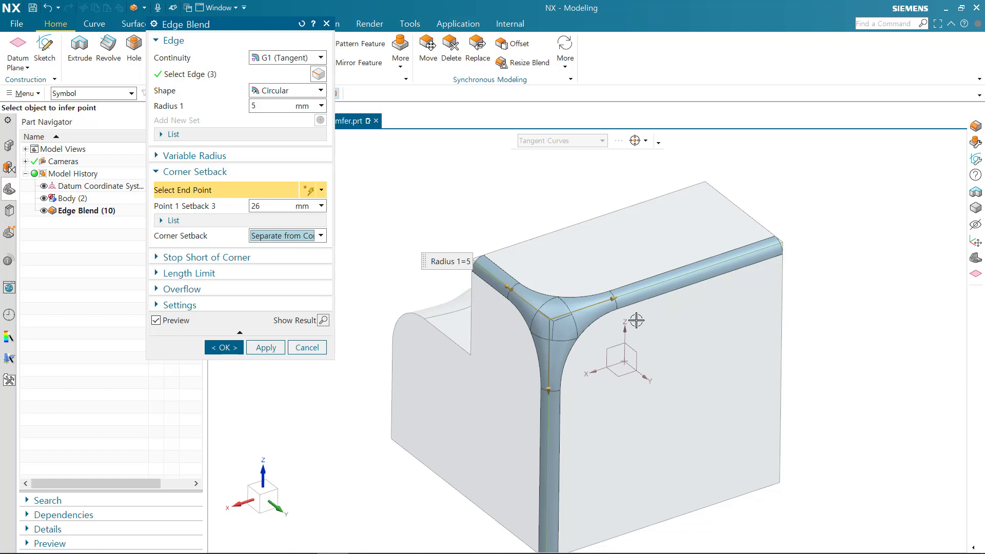
pyautogui.moveTo(625, 321); pyautogui.dragTo(626, 322, button='middle')
pyautogui.moveTo(549, 376); pyautogui.dragTo(538, 354)
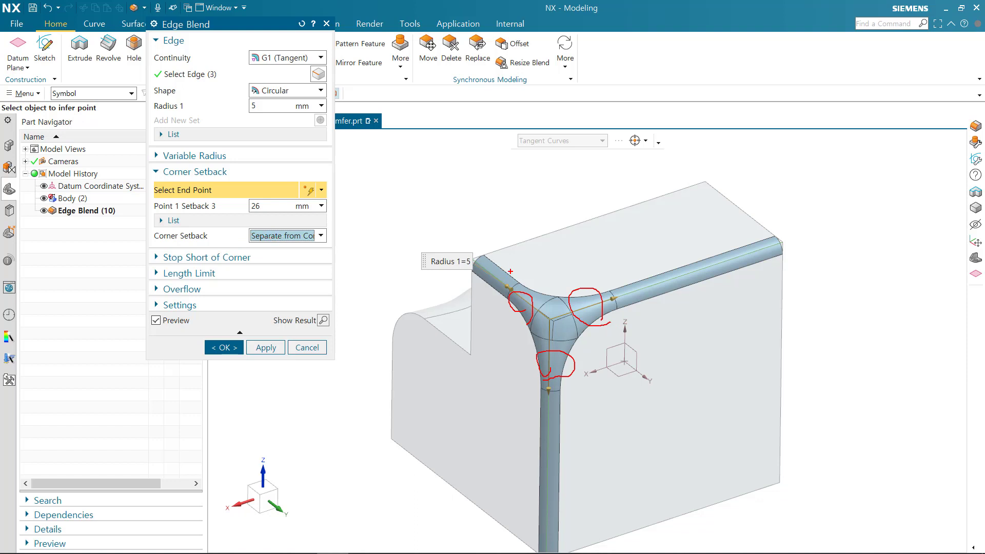
pyautogui.moveTo(500, 275)
pyautogui.mouseDown()
pyautogui.moveTo(548, 306)
pyautogui.moveTo(626, 304)
pyautogui.mouseUp()
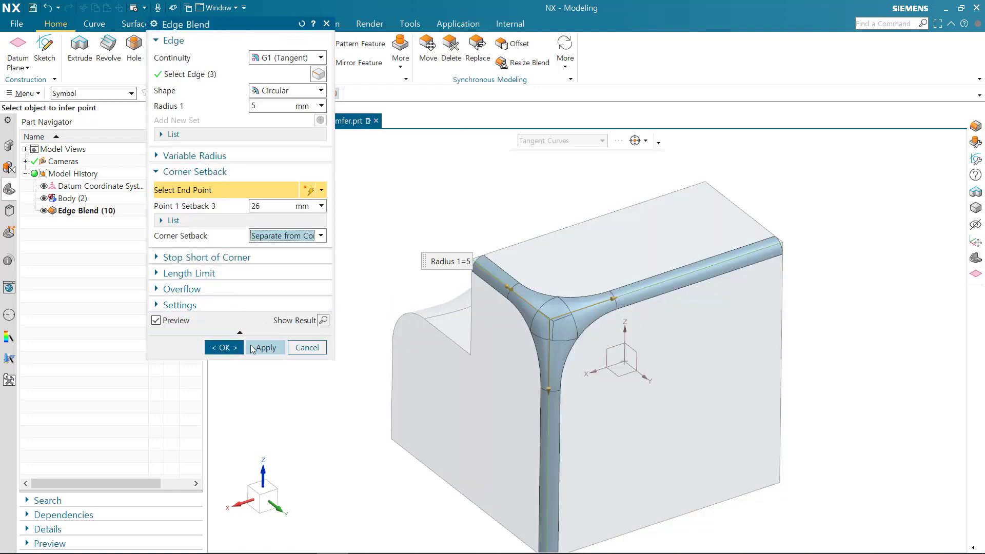
pyautogui.click(250, 345)
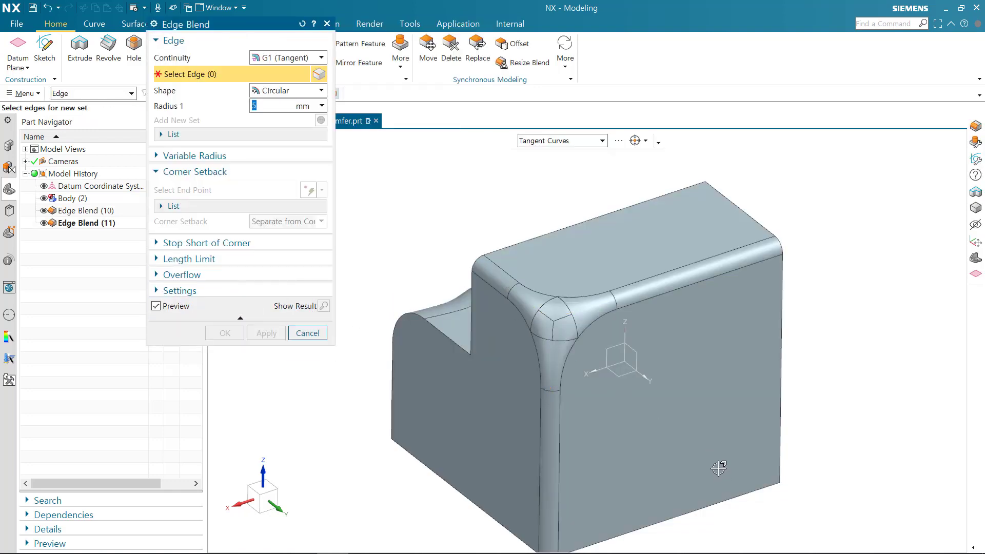
# Start an Edge Blend on the block's front bottom edge and set its radius to 15 mm.
pyautogui.moveTo(711, 466); pyautogui.dragTo(645, 257, button='middle')
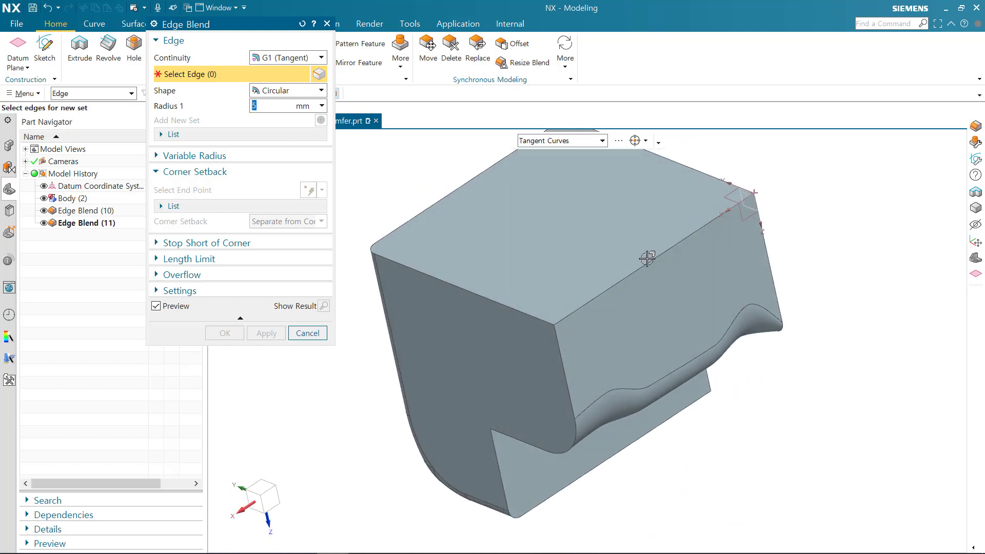
pyautogui.click(626, 277)
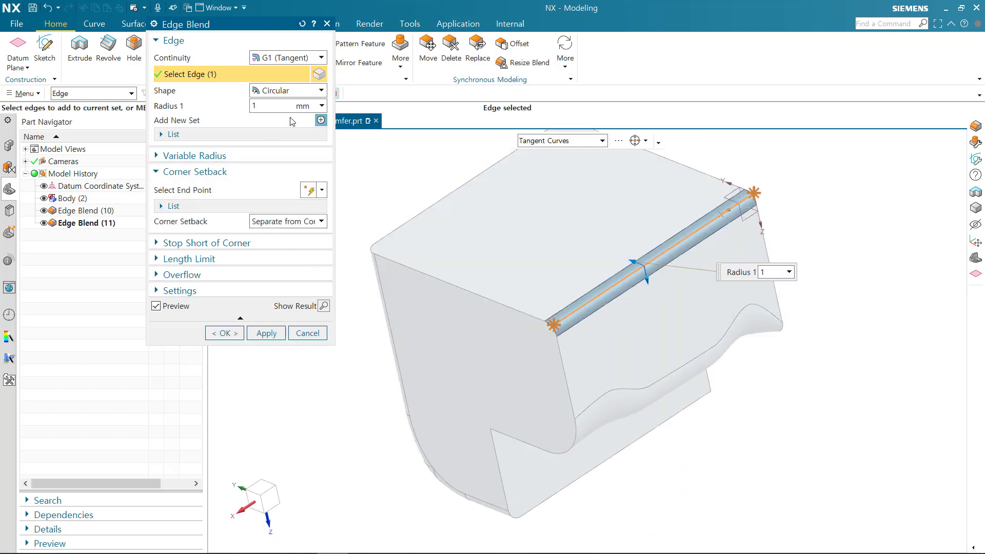
pyautogui.write('15')
pyautogui.press('Return')
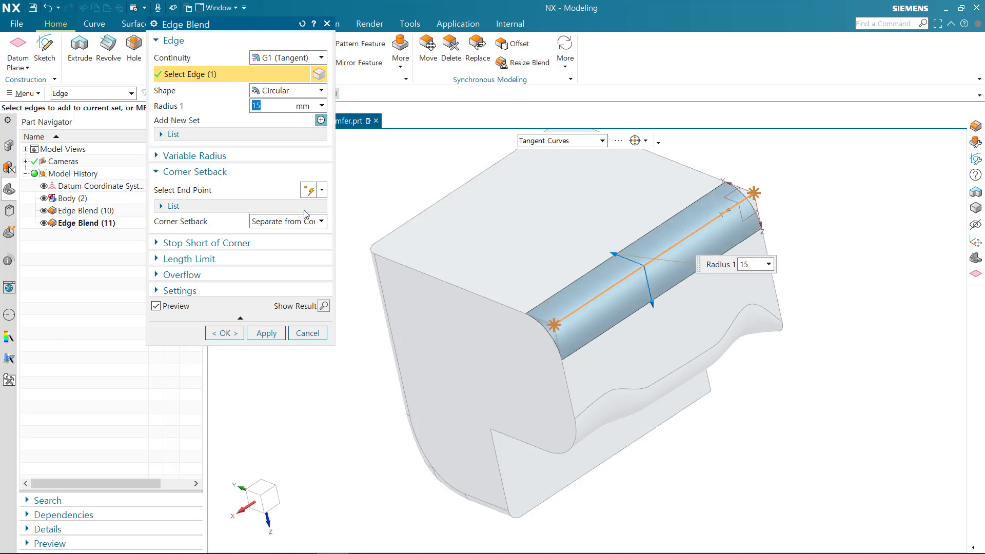
# Add a Stop Short of Corner point at the near end of the 15 mm blend edge, with an Arc Length of 20 mm.
pyautogui.click(234, 171)
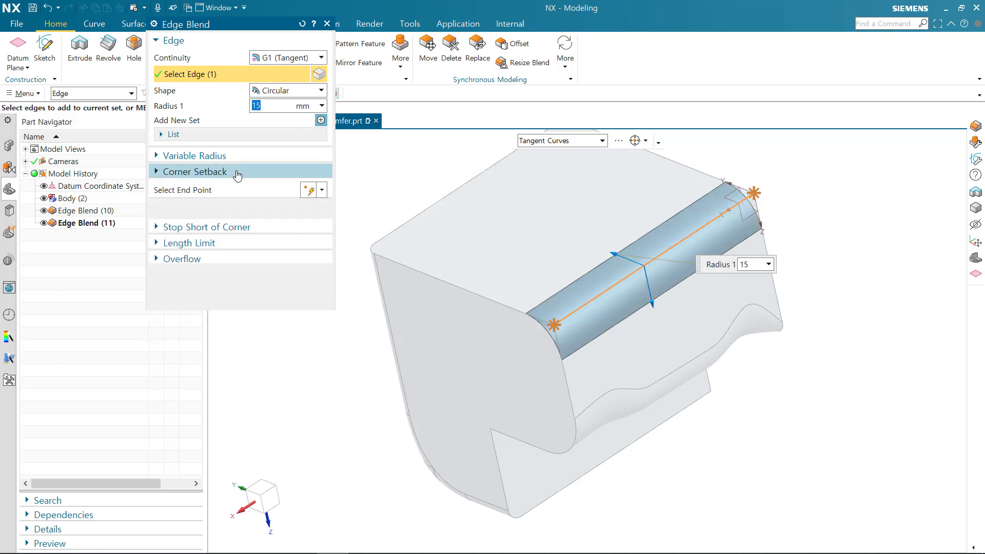
pyautogui.click(230, 187)
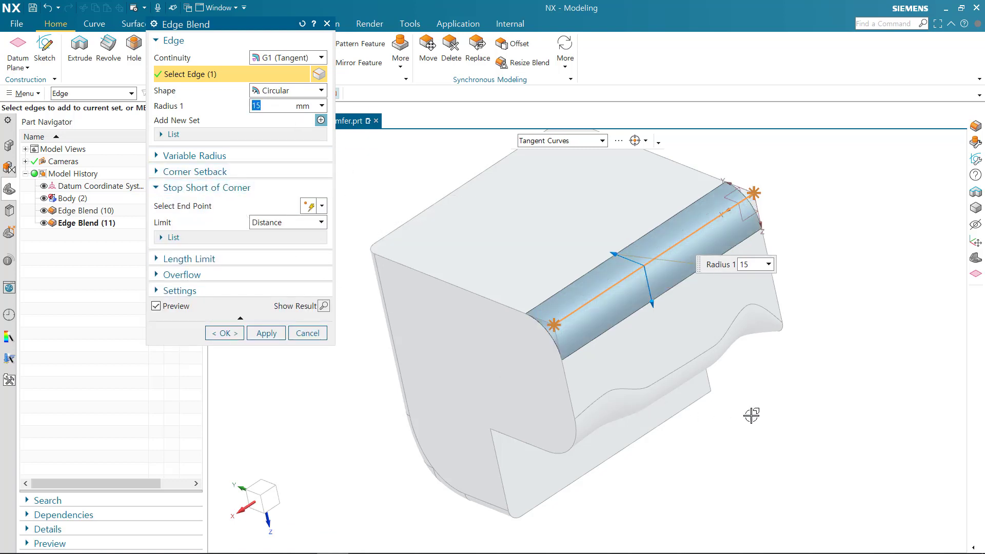
pyautogui.moveTo(779, 416); pyautogui.dragTo(695, 460, button='middle')
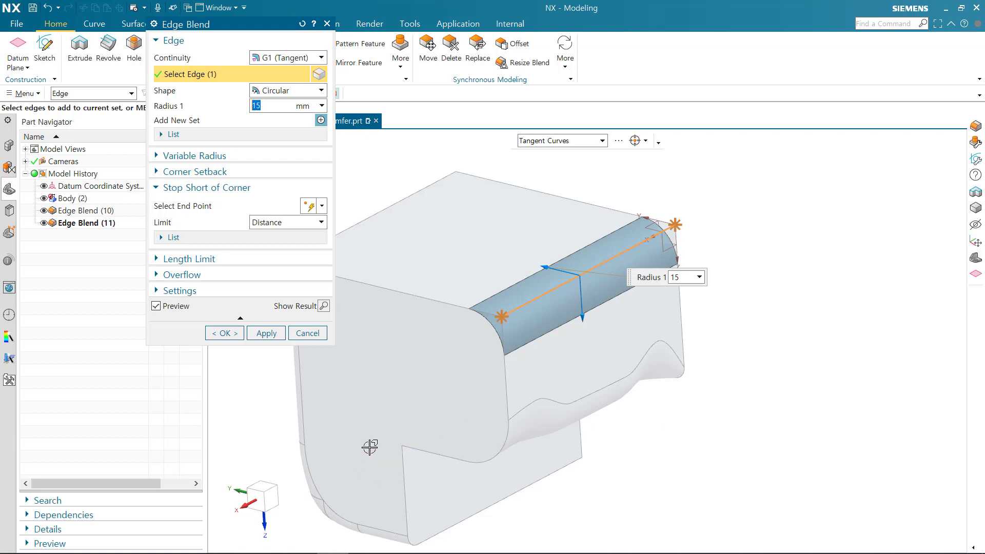
pyautogui.click(227, 207)
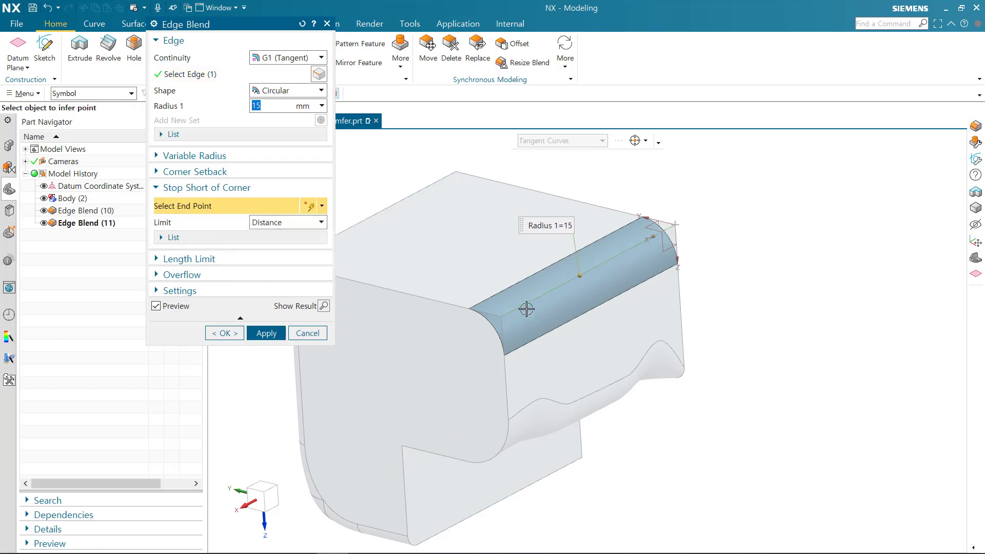
pyautogui.click(502, 315)
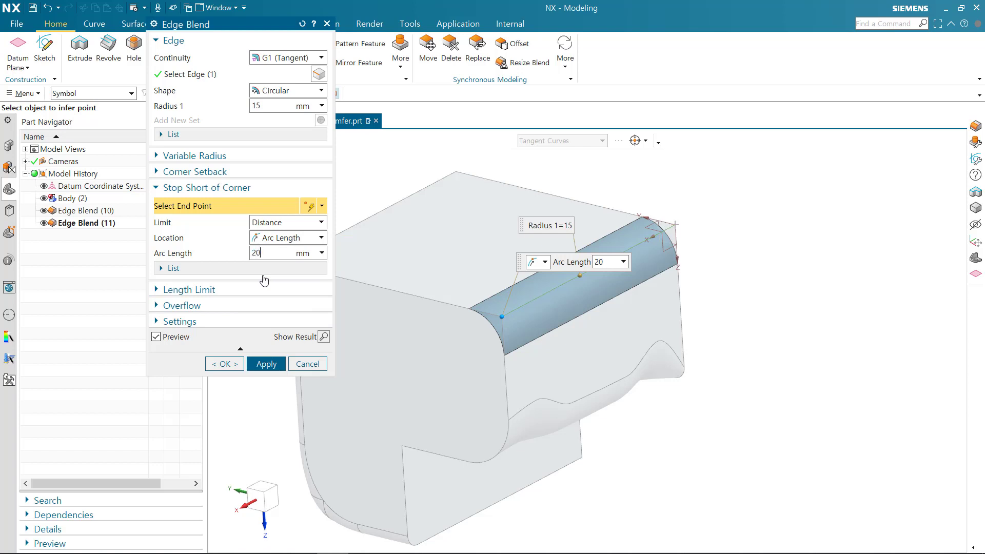
pyautogui.write('20')
pyautogui.press('Return')
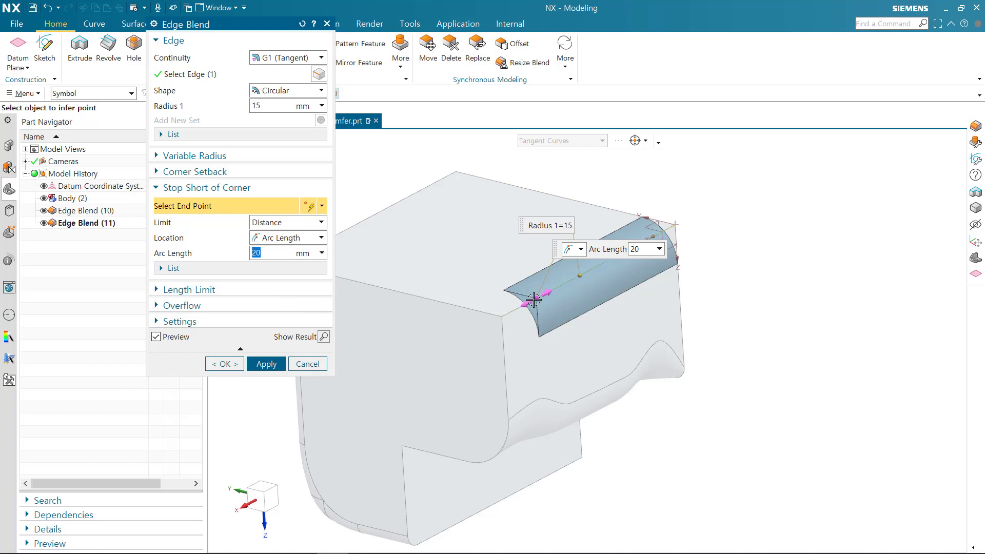
# Move the near stop-short point to an Arc Length of 30 mm and add a second one at the edge's other end at 25 mm.
pyautogui.moveTo(534, 299); pyautogui.dragTo(554, 289)
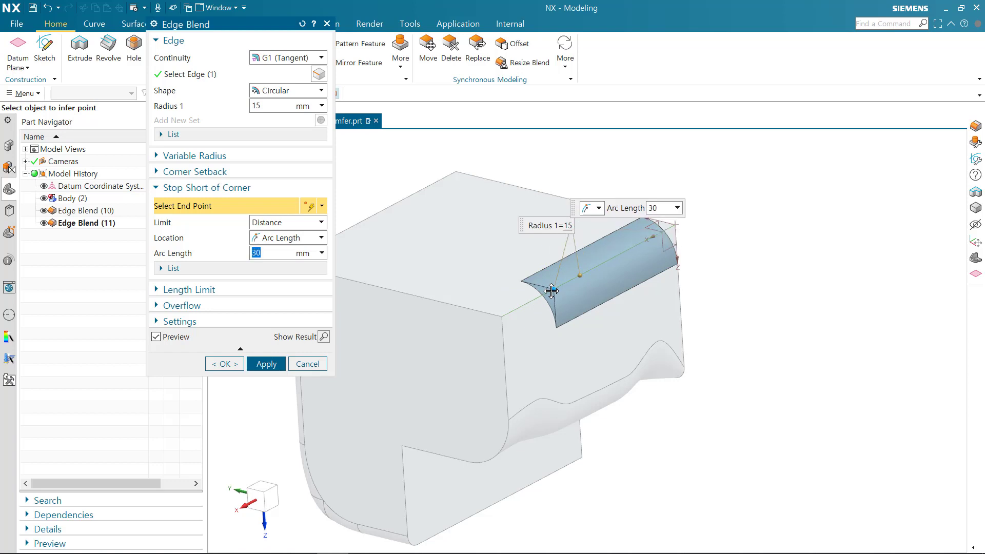
pyautogui.click(679, 224)
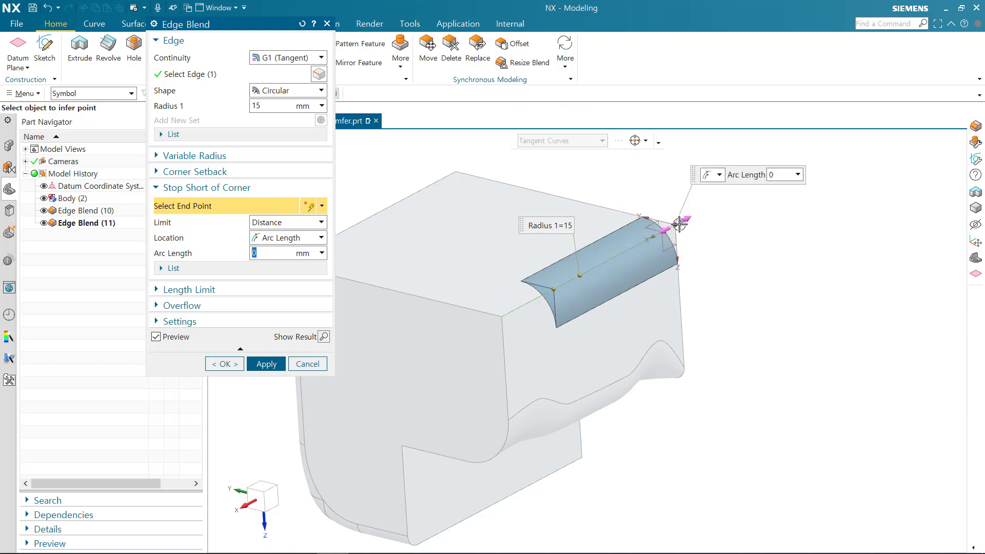
pyautogui.moveTo(668, 228); pyautogui.dragTo(644, 249)
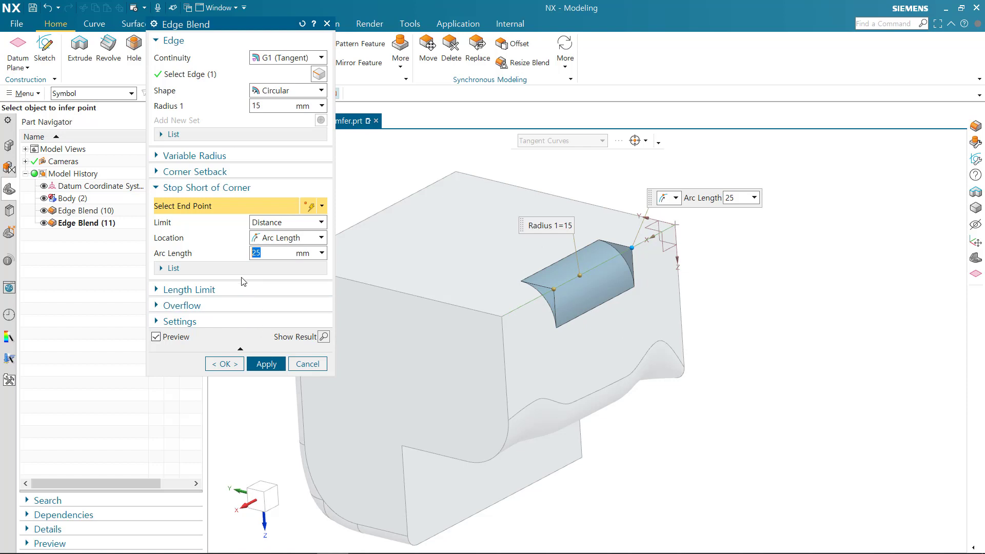
# Review the two stop-short entries one after the other and apply the shortened 15 mm blend.
pyautogui.click(231, 269)
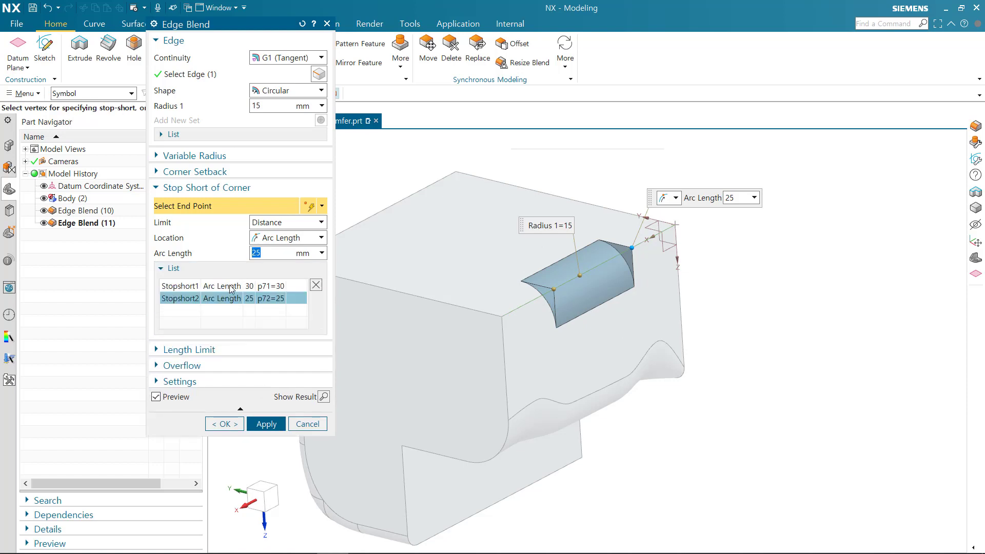
pyautogui.click(230, 288)
pyautogui.click(229, 294)
pyautogui.click(229, 289)
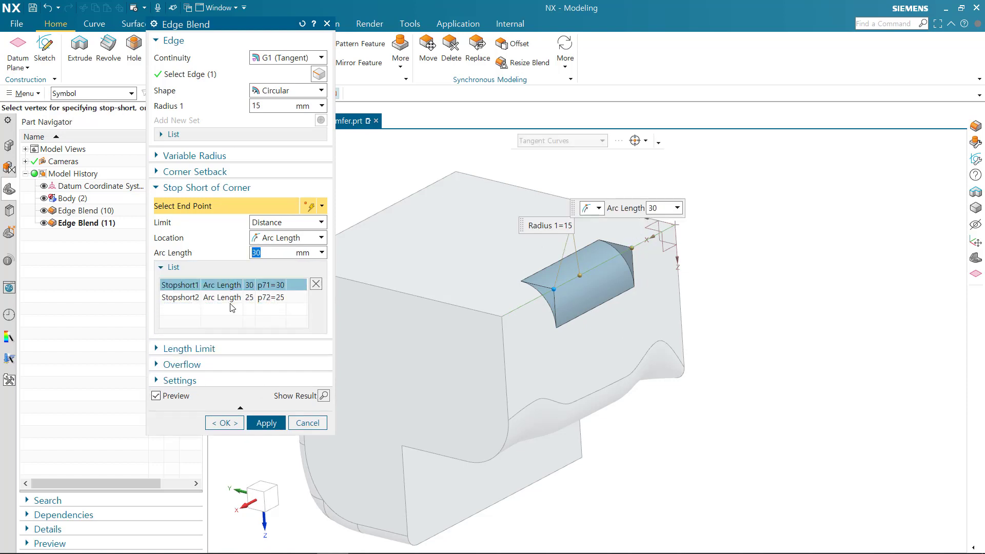
pyautogui.click(231, 300)
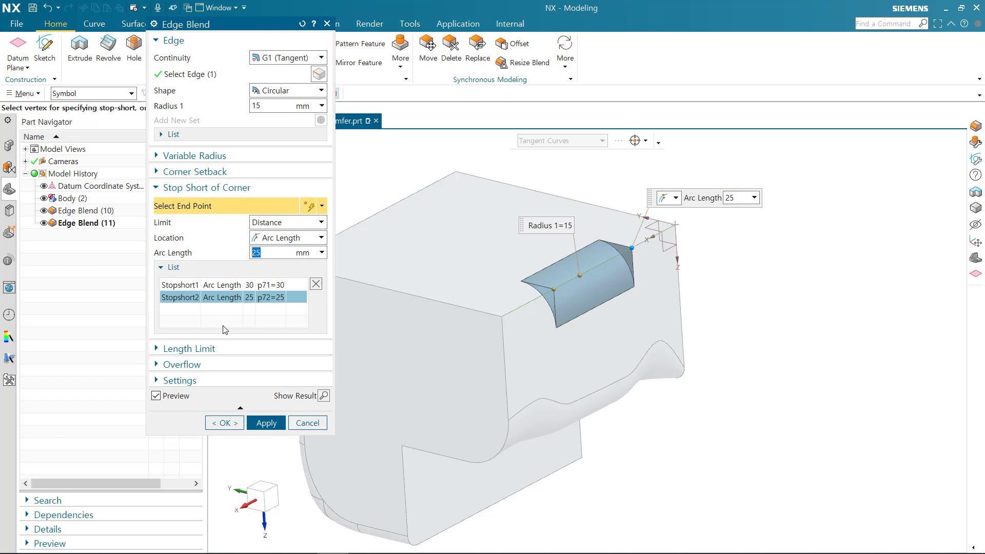
pyautogui.click(269, 425)
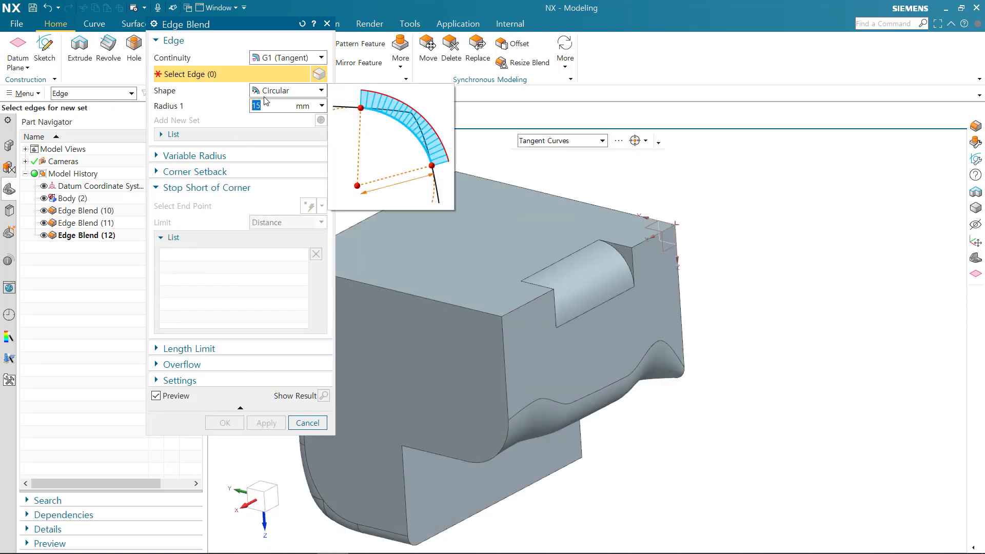
# Start a 2 mm Edge Blend on the two edges at the shortened blend's end nearest the datum origin.
pyautogui.write('2')
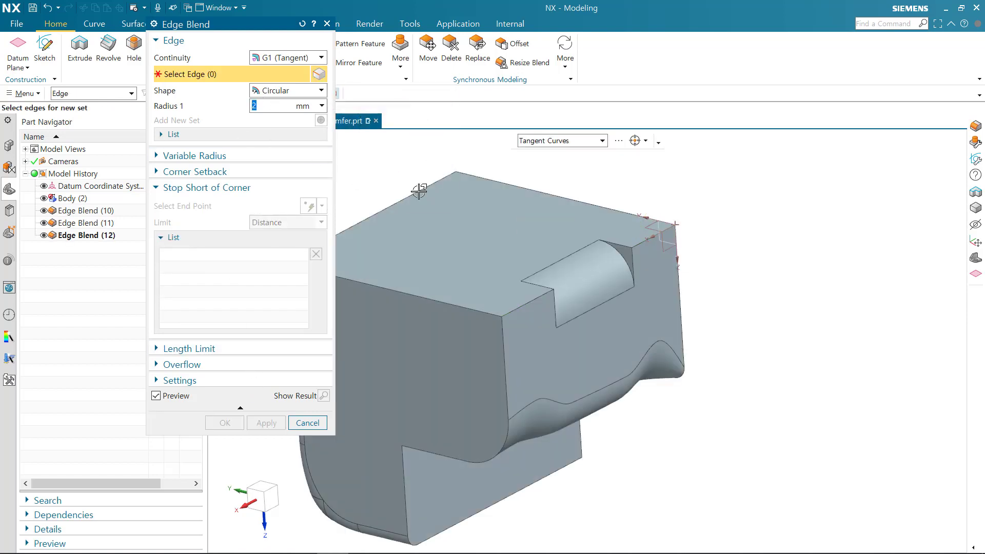
pyautogui.click(623, 242)
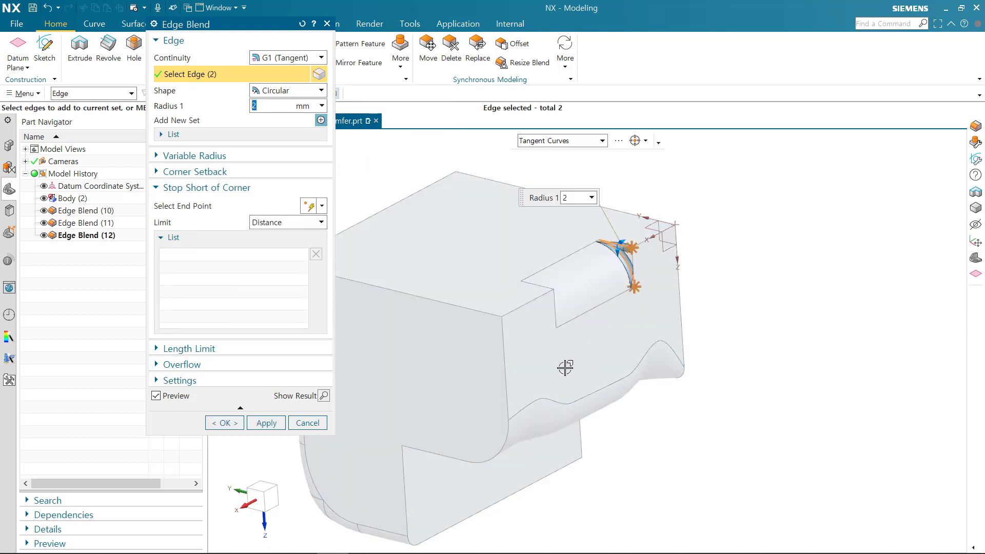
pyautogui.moveTo(732, 323); pyautogui.dragTo(739, 396, button='middle')
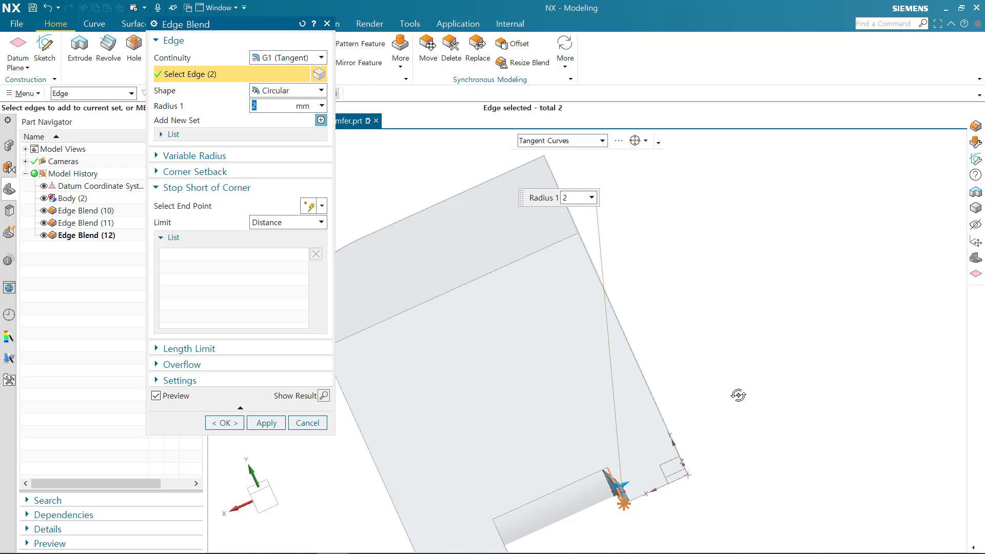
pyautogui.press('F8')
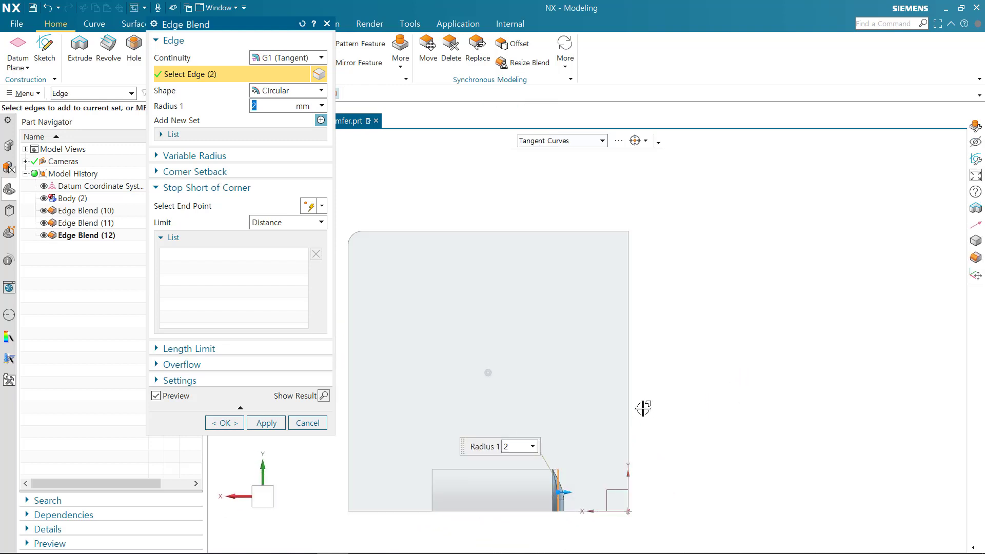
pyautogui.keyDown('shift'); pyautogui.moveTo(652, 432); pyautogui.dragTo(749, 351, button='middle'); pyautogui.keyUp('shift')
pyautogui.scroll(-1, 745, 376)
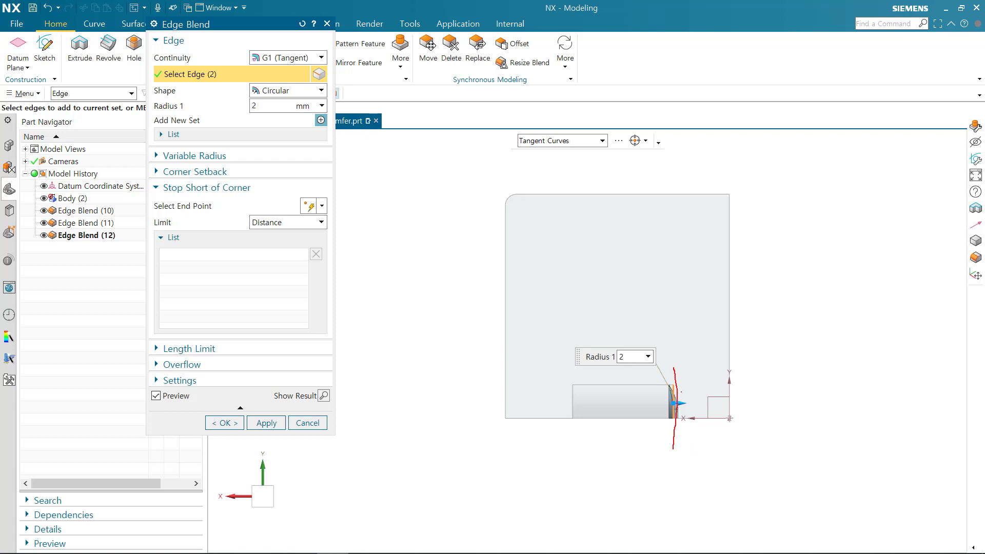
pyautogui.moveTo(709, 466)
pyautogui.mouseDown()
pyautogui.moveTo(675, 404)
pyautogui.moveTo(651, 384)
pyautogui.mouseUp()
# Enable Patch Mixed-convexity Corner in the blend settings and apply the 2 mm blend.
pyautogui.click(206, 187)
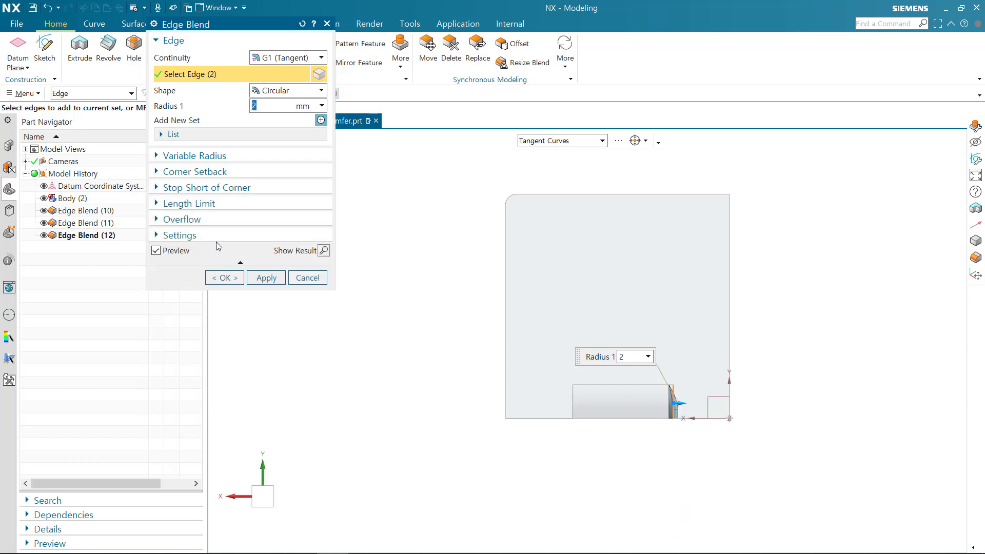
pyautogui.click(217, 236)
pyautogui.click(232, 253)
pyautogui.hotkey('ctrl', '2')
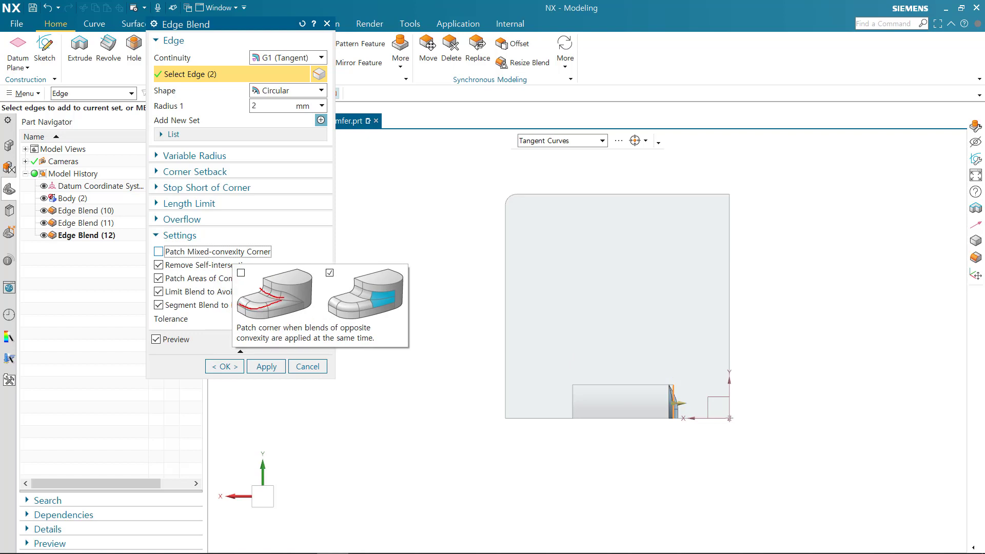
pyautogui.moveTo(281, 286); pyautogui.dragTo(303, 296)
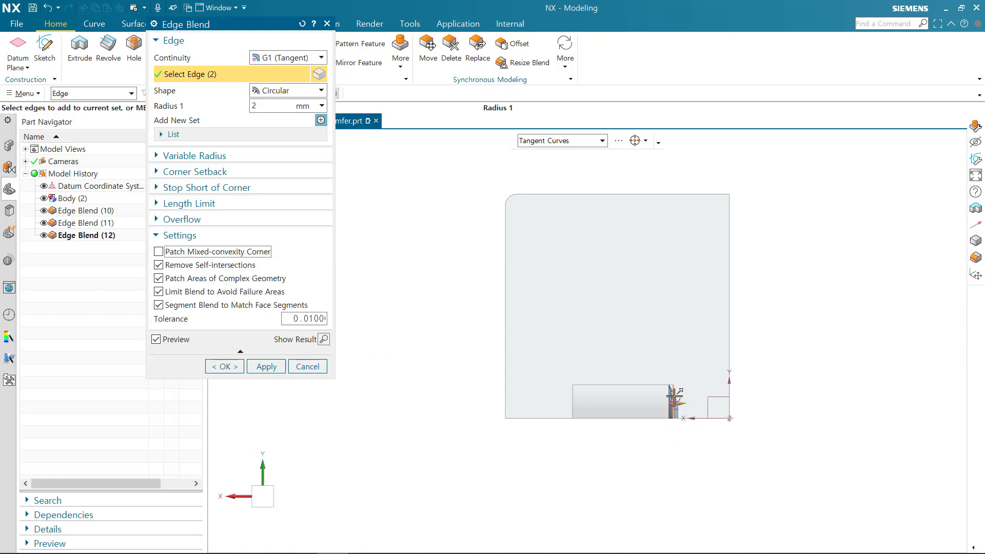
pyautogui.click(205, 256)
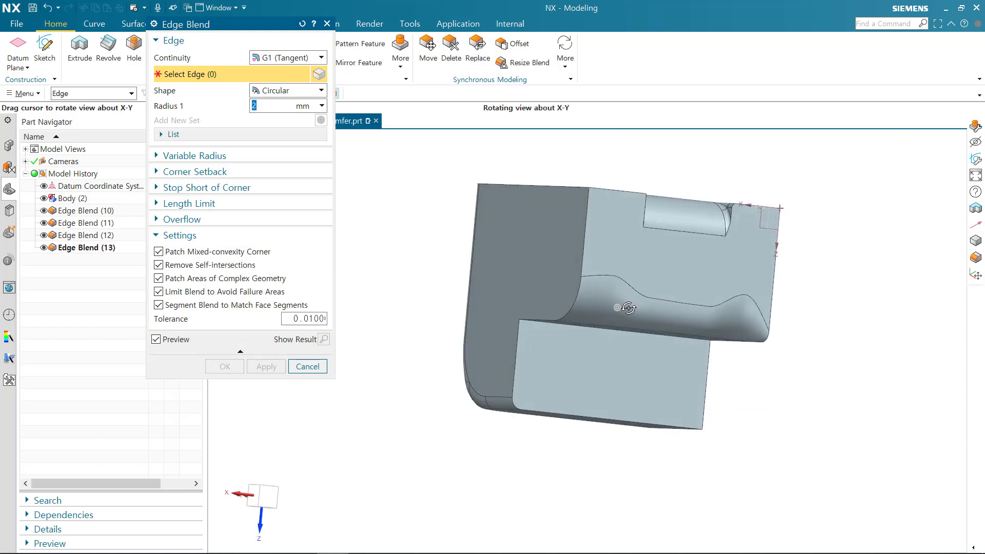
pyautogui.moveTo(622, 307); pyautogui.dragTo(710, 311, button='middle')
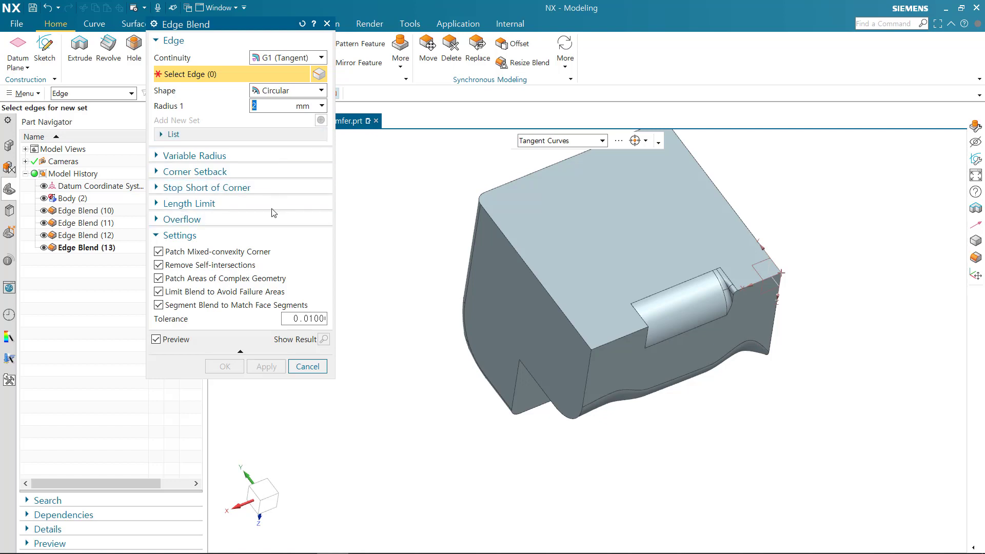
# Examine the Edge Blend Overflow options and the explanation of Patch Mixed-convexity Corner.
pyautogui.click(265, 221)
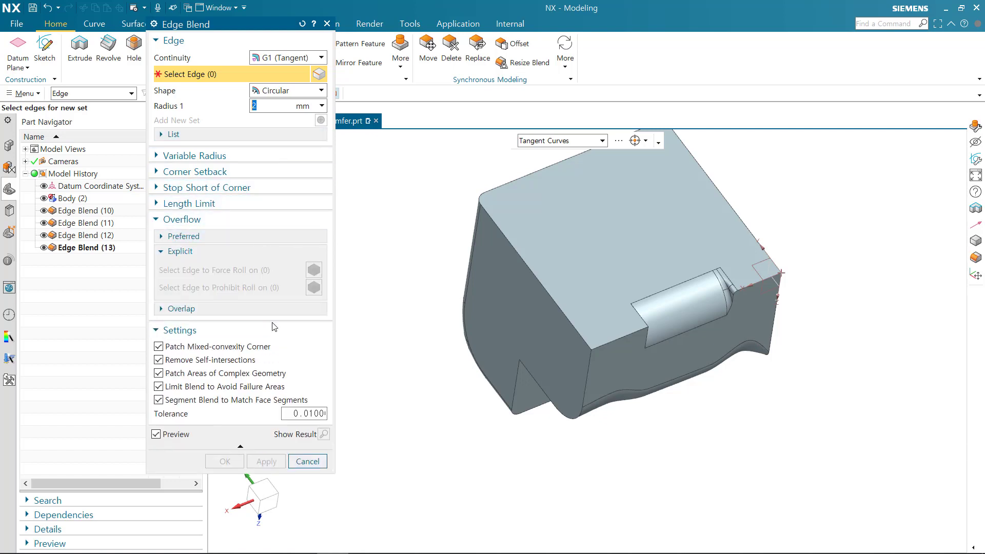
pyautogui.click(245, 221)
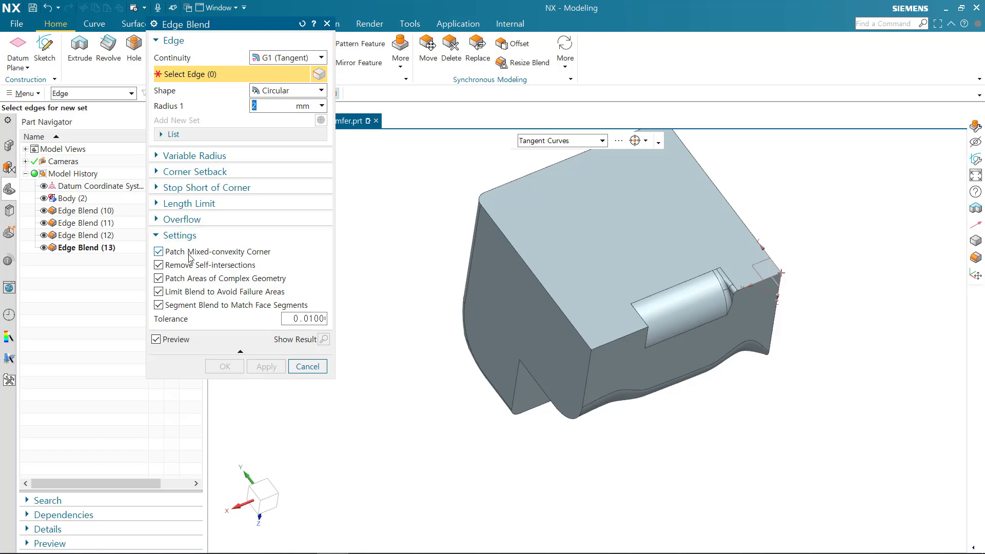
pyautogui.moveTo(190, 259)
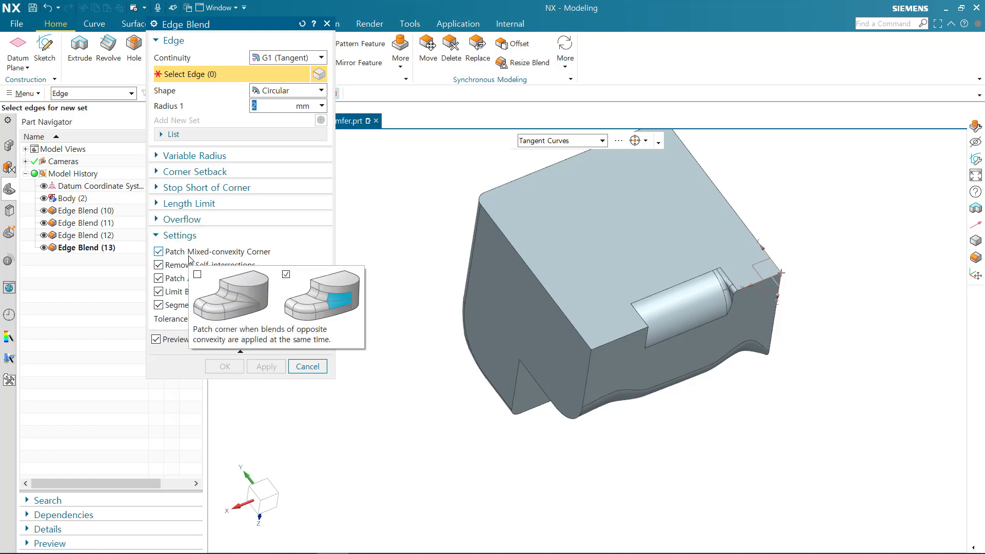